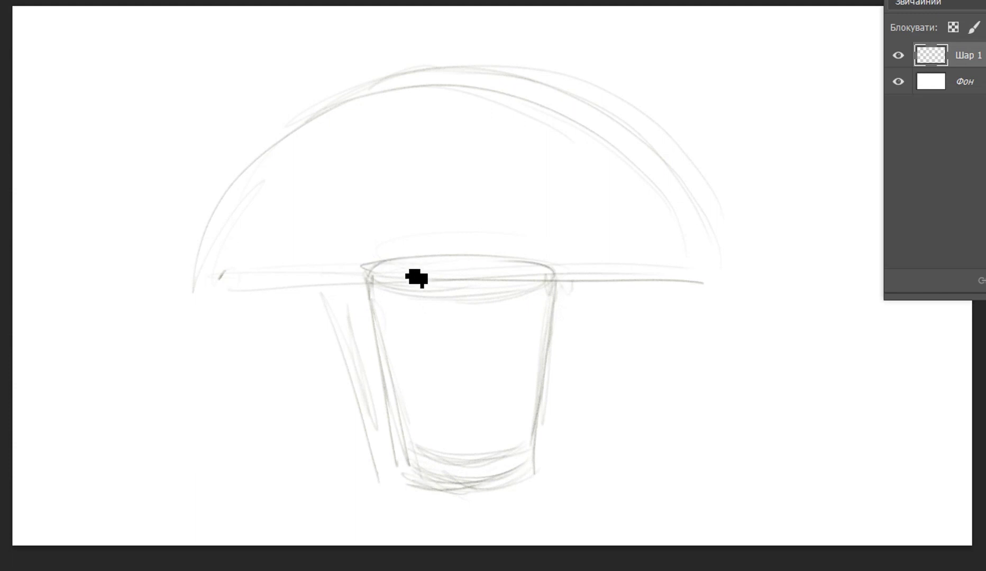
Step: Refine the glass's rim and base ellipses and sketch the dragon's oval head and rounded body emerging from the rim
{"action": "left_click_drag", "start_coordinate": [468, 255], "coordinate": [553, 273]}
{"action": "left_click_drag", "start_coordinate": [534, 471], "coordinate": [426, 489]}
{"action": "mouse_move", "coordinate": [535, 470]}
{"action": "left_mouse_down"}
{"action": "mouse_move", "coordinate": [421, 454]}
{"action": "mouse_move", "coordinate": [414, 461]}
{"action": "mouse_move", "coordinate": [533, 450]}
{"action": "mouse_move", "coordinate": [425, 459]}
{"action": "left_mouse_up"}
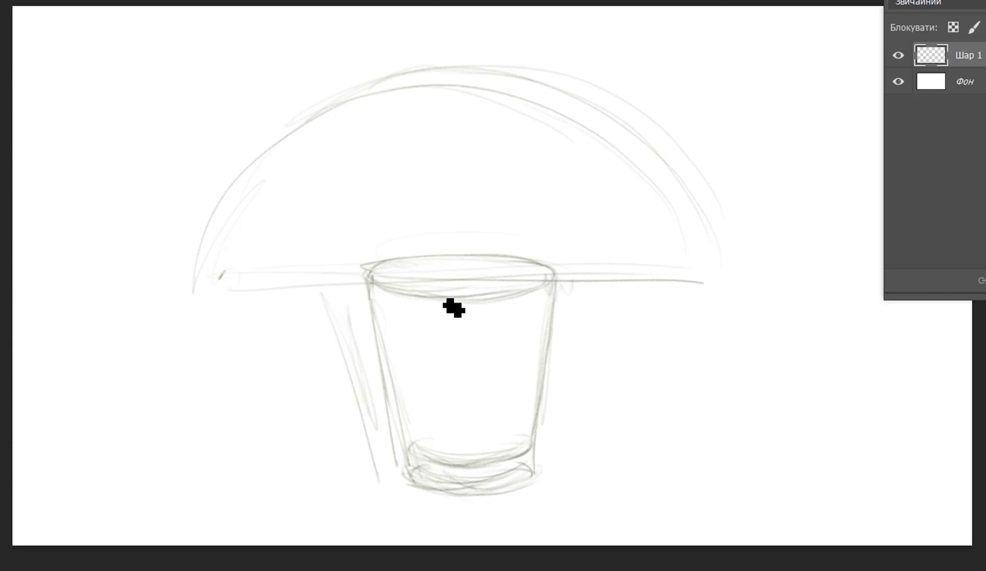
{"action": "mouse_move", "coordinate": [425, 270]}
{"action": "left_mouse_down"}
{"action": "mouse_move", "coordinate": [442, 326]}
{"action": "mouse_move", "coordinate": [545, 312]}
{"action": "mouse_move", "coordinate": [508, 247]}
{"action": "mouse_move", "coordinate": [414, 244]}
{"action": "mouse_move", "coordinate": [421, 247]}
{"action": "mouse_move", "coordinate": [387, 185]}
{"action": "mouse_move", "coordinate": [522, 238]}
{"action": "mouse_move", "coordinate": [557, 220]}
{"action": "mouse_move", "coordinate": [568, 201]}
{"action": "left_mouse_up"}
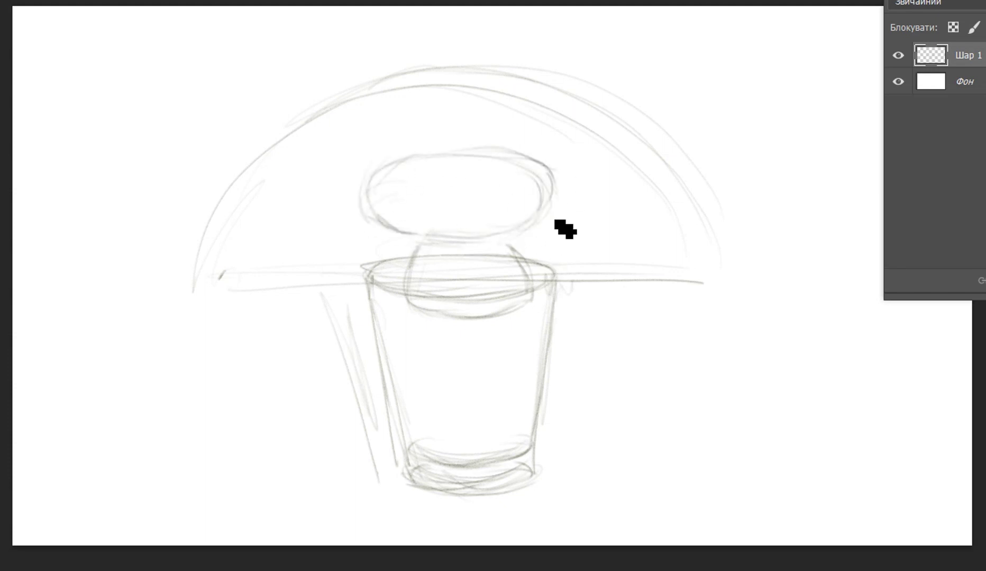
Step: Sketch the curved wing arms rising from both sides of the head and the scalloped lower edges of both wings
{"action": "left_click_drag", "start_coordinate": [610, 161], "coordinate": [560, 214]}
{"action": "left_click_drag", "start_coordinate": [322, 122], "coordinate": [369, 218]}
{"action": "left_click_drag", "start_coordinate": [321, 166], "coordinate": [329, 125]}
{"action": "left_click_drag", "start_coordinate": [594, 138], "coordinate": [604, 159]}
{"action": "mouse_move", "coordinate": [201, 280]}
{"action": "left_mouse_down"}
{"action": "mouse_move", "coordinate": [211, 298]}
{"action": "mouse_move", "coordinate": [285, 288]}
{"action": "mouse_move", "coordinate": [264, 299]}
{"action": "mouse_move", "coordinate": [315, 299]}
{"action": "mouse_move", "coordinate": [409, 279]}
{"action": "mouse_move", "coordinate": [376, 276]}
{"action": "left_mouse_up"}
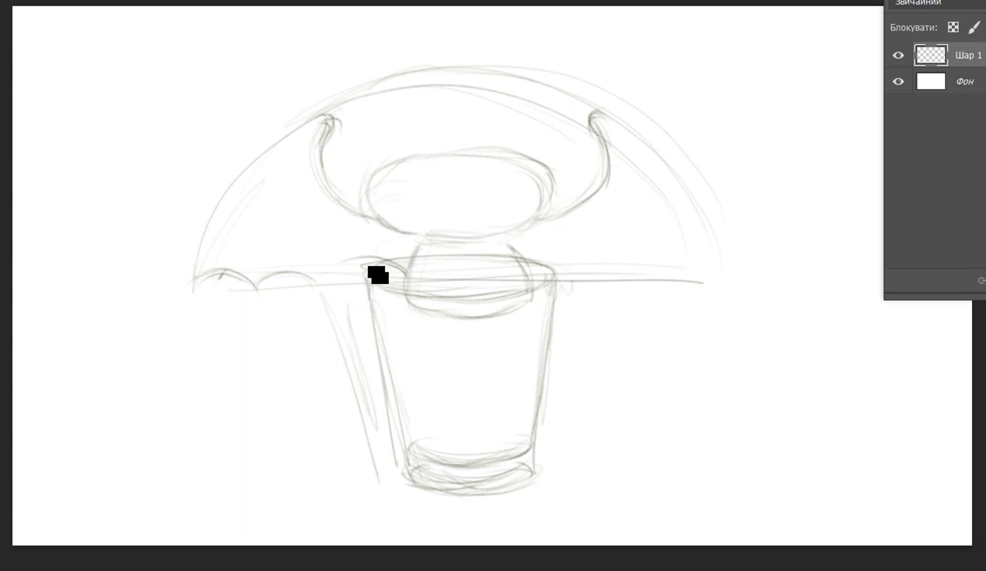
{"action": "mouse_move", "coordinate": [545, 276]}
{"action": "left_mouse_down"}
{"action": "mouse_move", "coordinate": [673, 292]}
{"action": "mouse_move", "coordinate": [744, 273]}
{"action": "mouse_move", "coordinate": [687, 206]}
{"action": "left_mouse_up"}
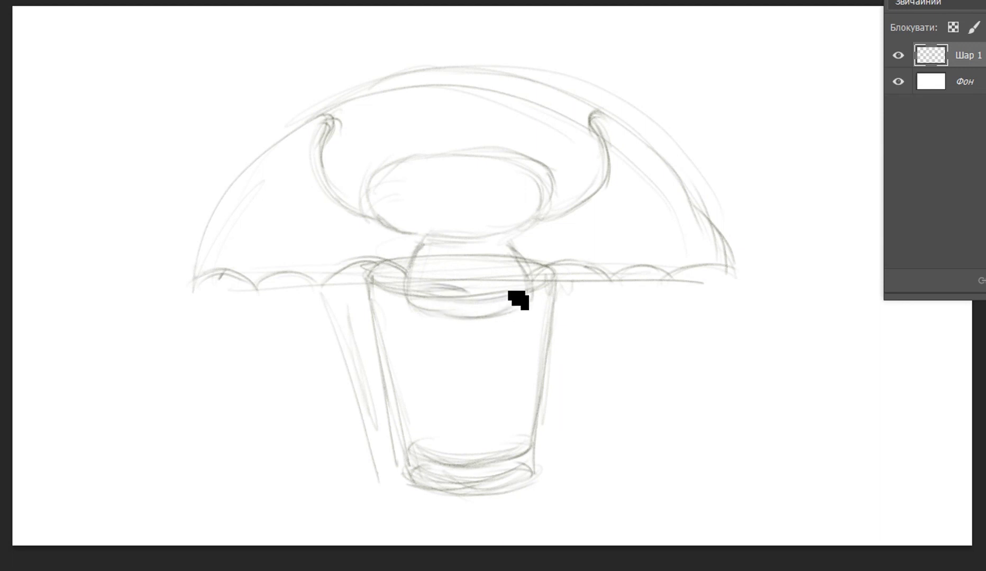
Step: Sketch the dragon's folded forearms inside the glass rim and two tall pointed ears on top of the head
{"action": "left_click_drag", "start_coordinate": [491, 280], "coordinate": [502, 264]}
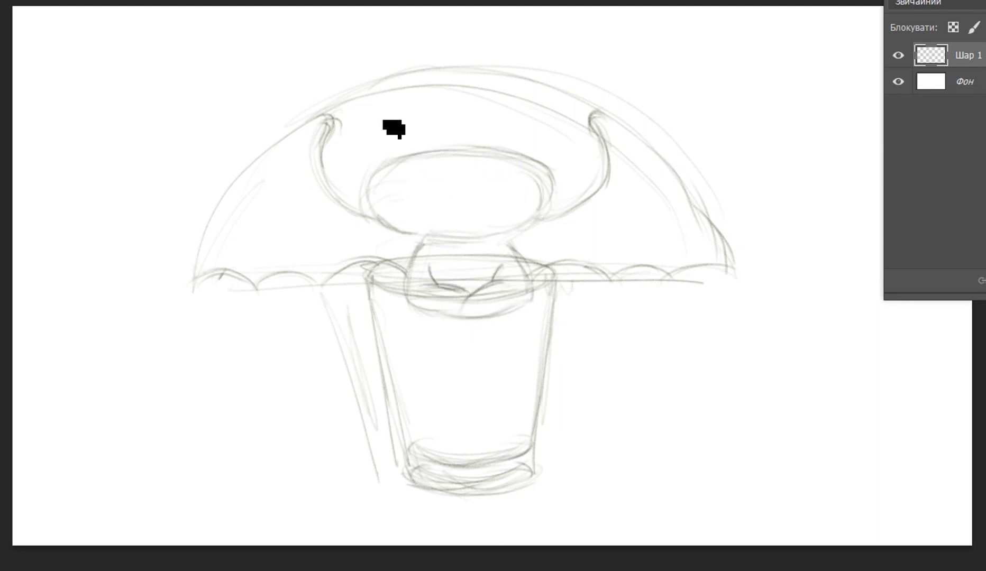
{"action": "mouse_move", "coordinate": [391, 90]}
{"action": "left_mouse_down"}
{"action": "mouse_move", "coordinate": [369, 152]}
{"action": "mouse_move", "coordinate": [425, 158]}
{"action": "mouse_move", "coordinate": [431, 106]}
{"action": "mouse_move", "coordinate": [379, 137]}
{"action": "mouse_move", "coordinate": [376, 170]}
{"action": "left_mouse_up"}
{"action": "left_click_drag", "start_coordinate": [521, 156], "coordinate": [517, 98]}
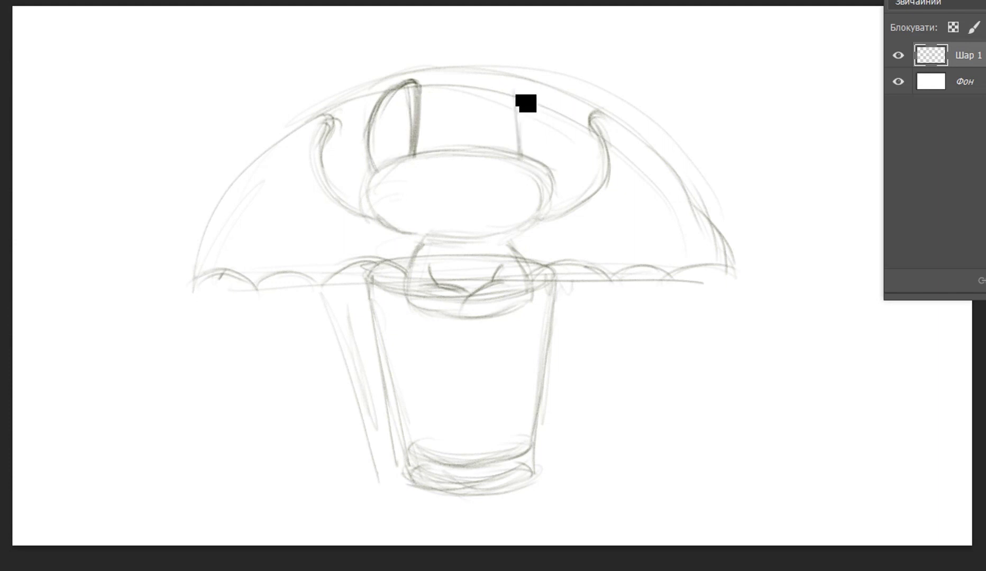
{"action": "left_click_drag", "start_coordinate": [521, 160], "coordinate": [508, 82]}
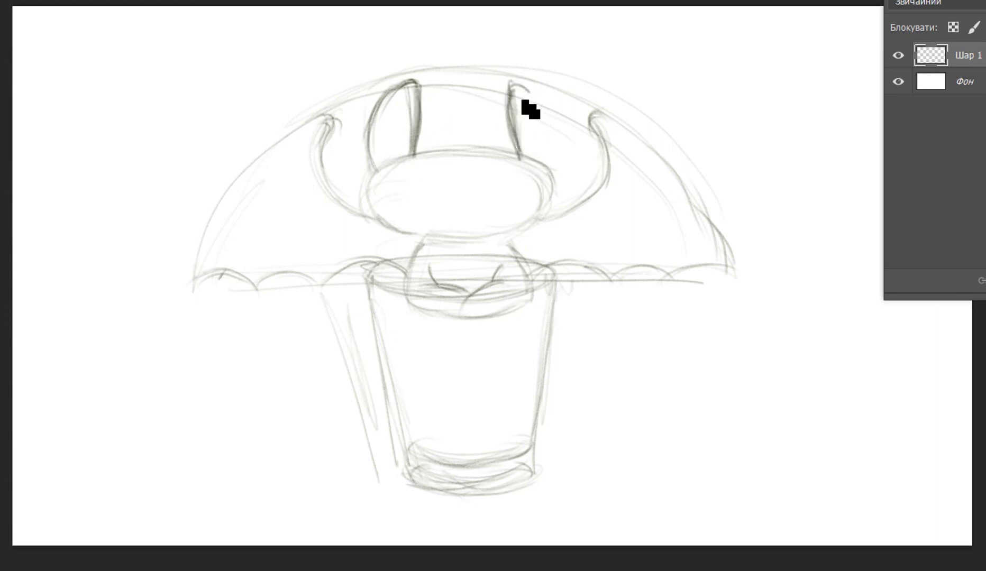
{"action": "left_click_drag", "start_coordinate": [534, 117], "coordinate": [550, 170]}
{"action": "mouse_move", "coordinate": [512, 81]}
{"action": "left_mouse_down"}
{"action": "mouse_move", "coordinate": [528, 91]}
{"action": "mouse_move", "coordinate": [558, 155]}
{"action": "mouse_move", "coordinate": [550, 169]}
{"action": "left_mouse_up"}
Step: Sketch the brow line, the small spikes between the ears, and the wide mouth with a tongue sticking out
{"action": "mouse_move", "coordinate": [383, 168]}
{"action": "left_mouse_down"}
{"action": "mouse_move", "coordinate": [530, 158]}
{"action": "mouse_move", "coordinate": [549, 168]}
{"action": "left_mouse_up"}
{"action": "left_click_drag", "start_coordinate": [433, 150], "coordinate": [436, 127]}
{"action": "mouse_move", "coordinate": [442, 115]}
{"action": "left_mouse_down"}
{"action": "mouse_move", "coordinate": [455, 134]}
{"action": "mouse_move", "coordinate": [439, 130]}
{"action": "mouse_move", "coordinate": [486, 143]}
{"action": "mouse_move", "coordinate": [500, 134]}
{"action": "mouse_move", "coordinate": [487, 146]}
{"action": "mouse_move", "coordinate": [448, 118]}
{"action": "mouse_move", "coordinate": [454, 140]}
{"action": "mouse_move", "coordinate": [467, 122]}
{"action": "left_mouse_up"}
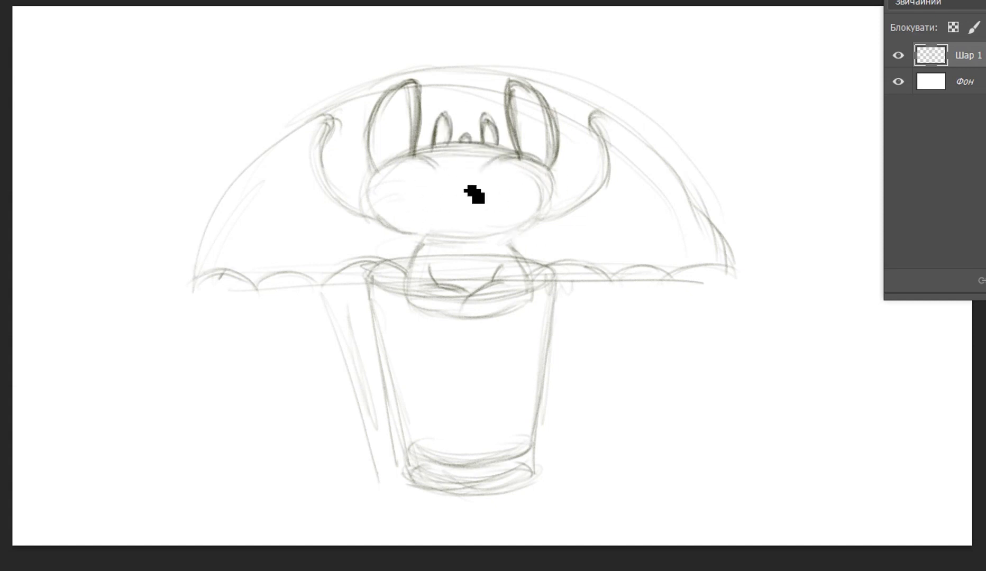
{"action": "mouse_move", "coordinate": [418, 239]}
{"action": "left_mouse_down"}
{"action": "mouse_move", "coordinate": [524, 231]}
{"action": "mouse_move", "coordinate": [400, 235]}
{"action": "mouse_move", "coordinate": [406, 226]}
{"action": "mouse_move", "coordinate": [516, 238]}
{"action": "left_mouse_up"}
{"action": "left_click_drag", "start_coordinate": [450, 223], "coordinate": [441, 233]}
{"action": "mouse_move", "coordinate": [382, 225]}
{"action": "left_mouse_down"}
{"action": "mouse_move", "coordinate": [455, 241]}
{"action": "mouse_move", "coordinate": [528, 227]}
{"action": "left_mouse_up"}
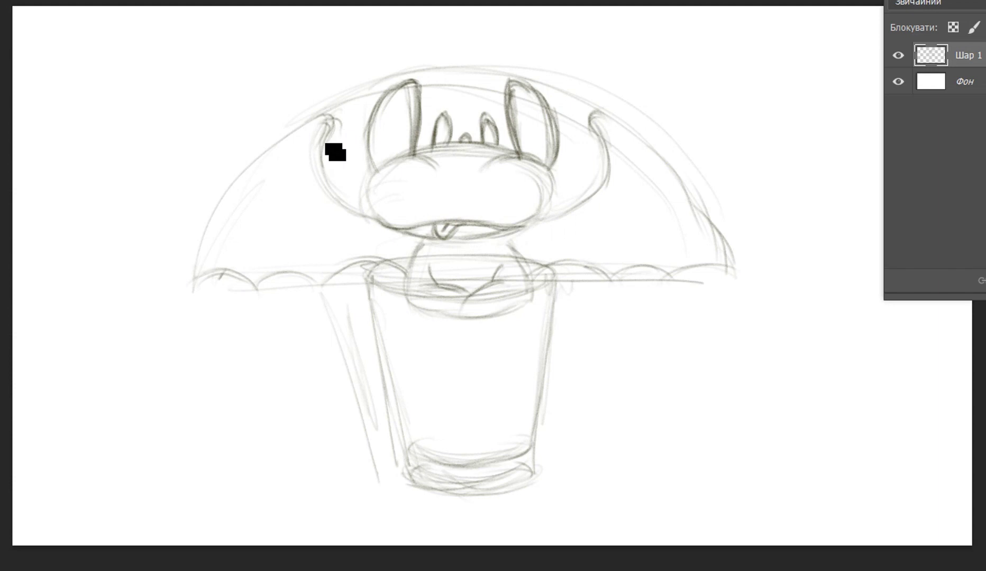
Step: Sketch the inner wing edges and the curved ribs running down to the scallop points on both wings
{"action": "mouse_move", "coordinate": [312, 147]}
{"action": "left_mouse_down"}
{"action": "mouse_move", "coordinate": [249, 215]}
{"action": "mouse_move", "coordinate": [313, 149]}
{"action": "left_mouse_up"}
{"action": "mouse_move", "coordinate": [630, 151]}
{"action": "left_mouse_down"}
{"action": "mouse_move", "coordinate": [696, 205]}
{"action": "mouse_move", "coordinate": [608, 137]}
{"action": "left_mouse_up"}
{"action": "left_click_drag", "start_coordinate": [261, 292], "coordinate": [297, 175]}
{"action": "left_click_drag", "start_coordinate": [323, 285], "coordinate": [310, 172]}
{"action": "left_click_drag", "start_coordinate": [617, 280], "coordinate": [627, 156]}
{"action": "left_click_drag", "start_coordinate": [656, 201], "coordinate": [672, 270]}
{"action": "left_click_drag", "start_coordinate": [632, 162], "coordinate": [622, 212]}
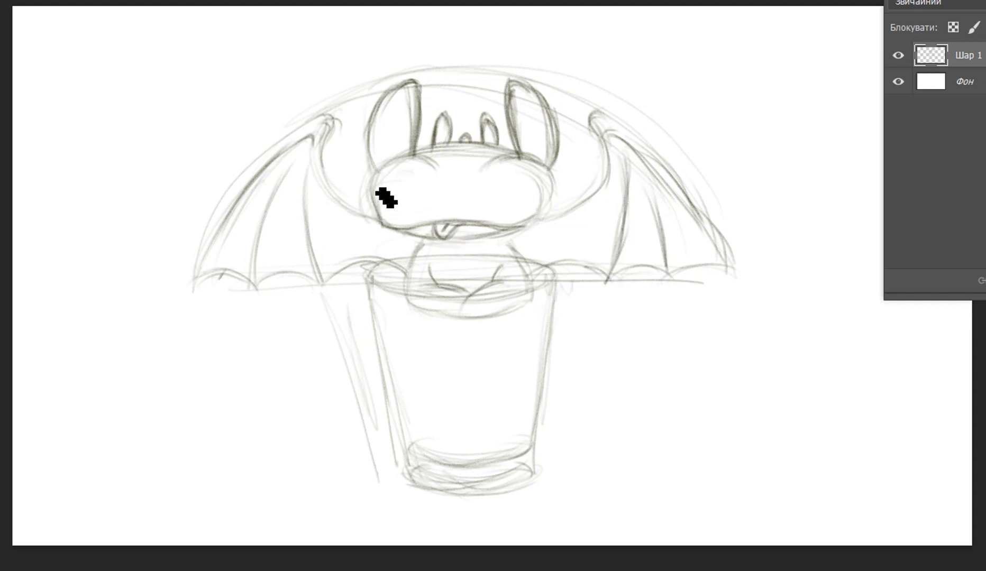
Step: Sketch the small cheek fins on both sides of the head and the round outlines of both eyes
{"action": "left_click_drag", "start_coordinate": [553, 191], "coordinate": [555, 201]}
{"action": "mouse_move", "coordinate": [397, 184]}
{"action": "left_mouse_down"}
{"action": "mouse_move", "coordinate": [411, 220]}
{"action": "mouse_move", "coordinate": [408, 202]}
{"action": "mouse_move", "coordinate": [438, 207]}
{"action": "left_mouse_up"}
{"action": "mouse_move", "coordinate": [485, 199]}
{"action": "left_mouse_down"}
{"action": "mouse_move", "coordinate": [499, 209]}
{"action": "mouse_move", "coordinate": [512, 182]}
{"action": "mouse_move", "coordinate": [550, 191]}
{"action": "mouse_move", "coordinate": [529, 227]}
{"action": "mouse_move", "coordinate": [501, 221]}
{"action": "left_mouse_up"}
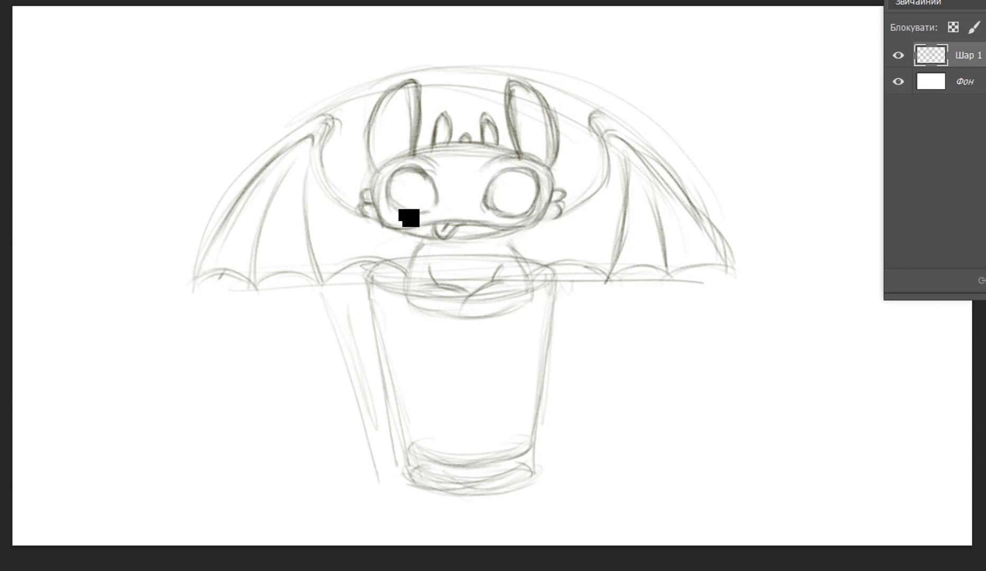
Step: Sketch large shaded pupils with highlights in both eyes, and add the nostrils and clawed paws
{"action": "left_click_drag", "start_coordinate": [428, 178], "coordinate": [418, 215]}
{"action": "left_click_drag", "start_coordinate": [416, 181], "coordinate": [421, 216]}
{"action": "mouse_move", "coordinate": [499, 181]}
{"action": "left_mouse_down"}
{"action": "mouse_move", "coordinate": [519, 192]}
{"action": "mouse_move", "coordinate": [521, 211]}
{"action": "left_mouse_up"}
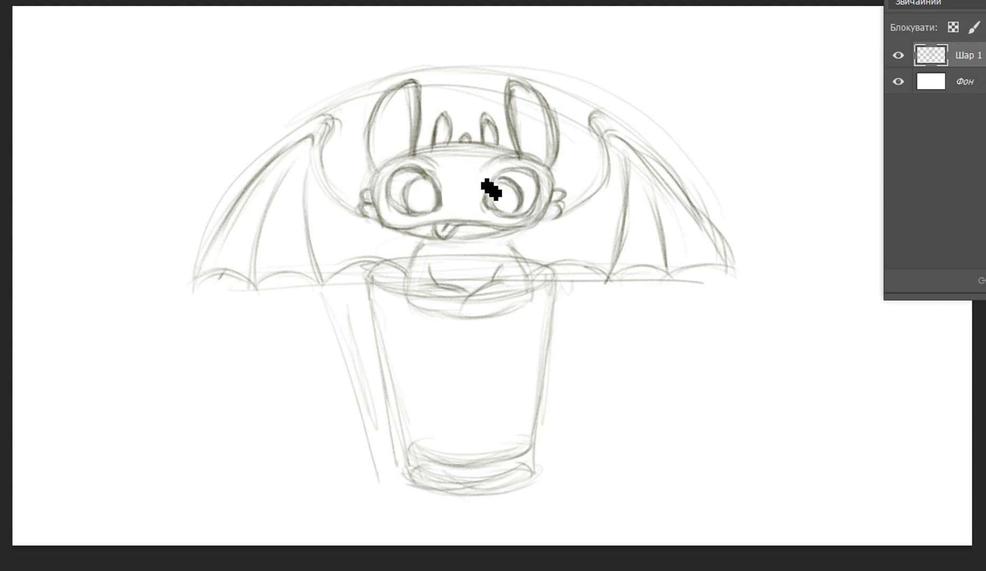
{"action": "left_click_drag", "start_coordinate": [438, 183], "coordinate": [424, 211]}
{"action": "mouse_move", "coordinate": [508, 199]}
{"action": "left_mouse_down"}
{"action": "mouse_move", "coordinate": [519, 198]}
{"action": "mouse_move", "coordinate": [511, 195]}
{"action": "mouse_move", "coordinate": [515, 207]}
{"action": "mouse_move", "coordinate": [512, 187]}
{"action": "left_mouse_up"}
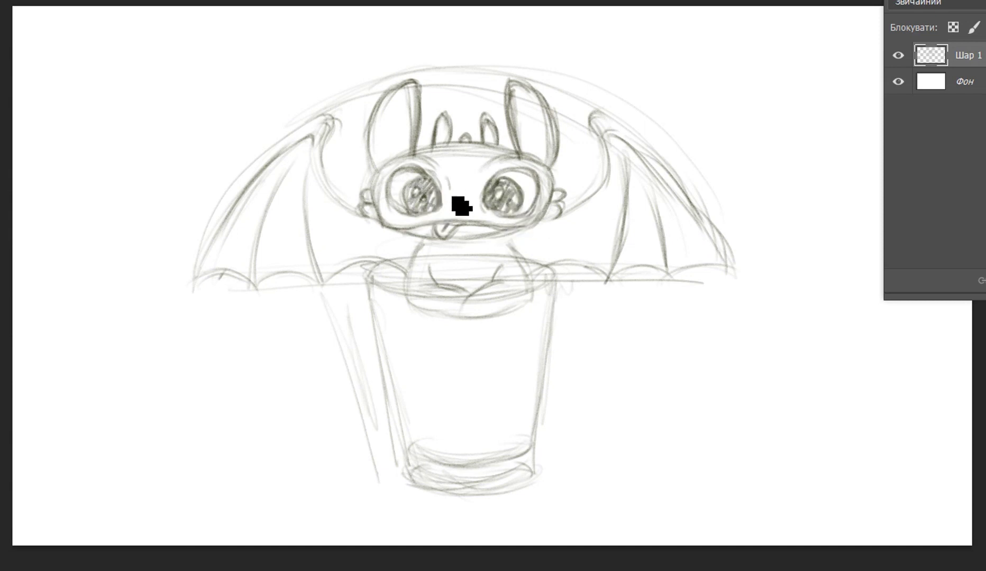
{"action": "left_click_drag", "start_coordinate": [449, 211], "coordinate": [453, 213]}
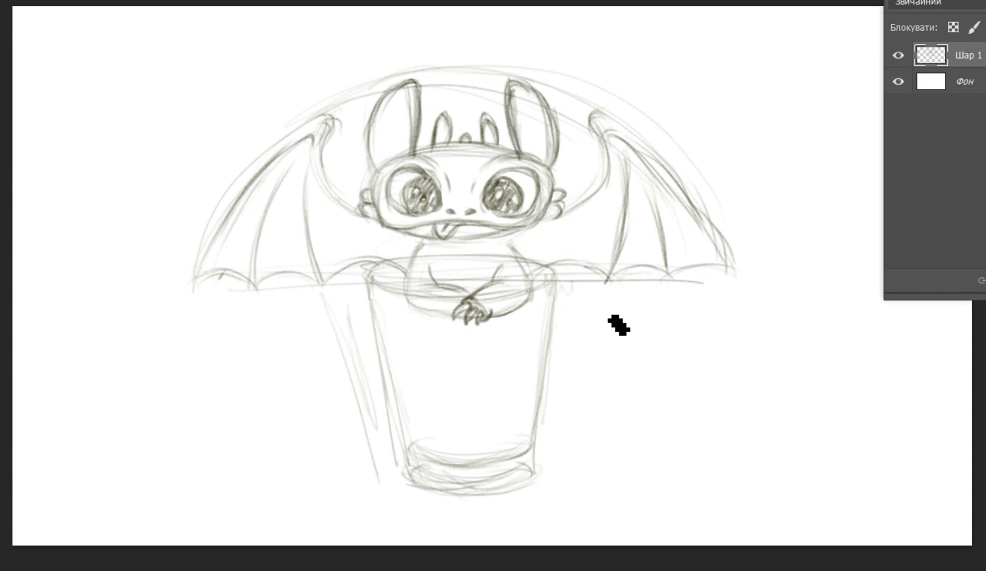
Step: Add a new layer above the sketch, lower the opacity of sketch layer Шар 1, and make the new layer active
{"action": "left_click", "coordinate": [984, 281]}
{"action": "left_click", "coordinate": [969, 82]}
{"action": "left_click", "coordinate": [969, 55]}
{"action": "left_click", "coordinate": [969, 82]}
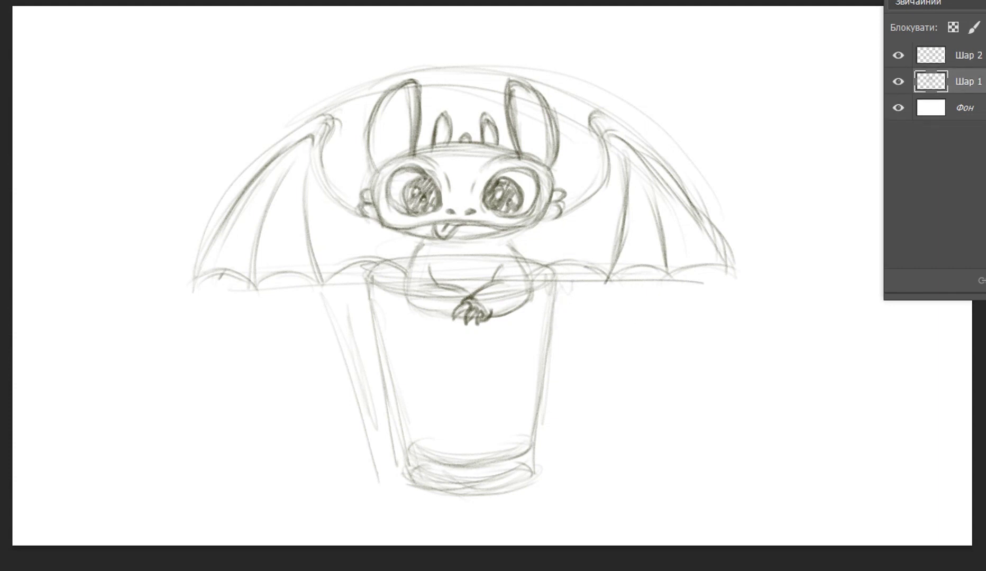
{"action": "left_click_drag", "start_coordinate": [985, 3], "coordinate": [970, 2]}
{"action": "key", "text": "alt+bracketright"}
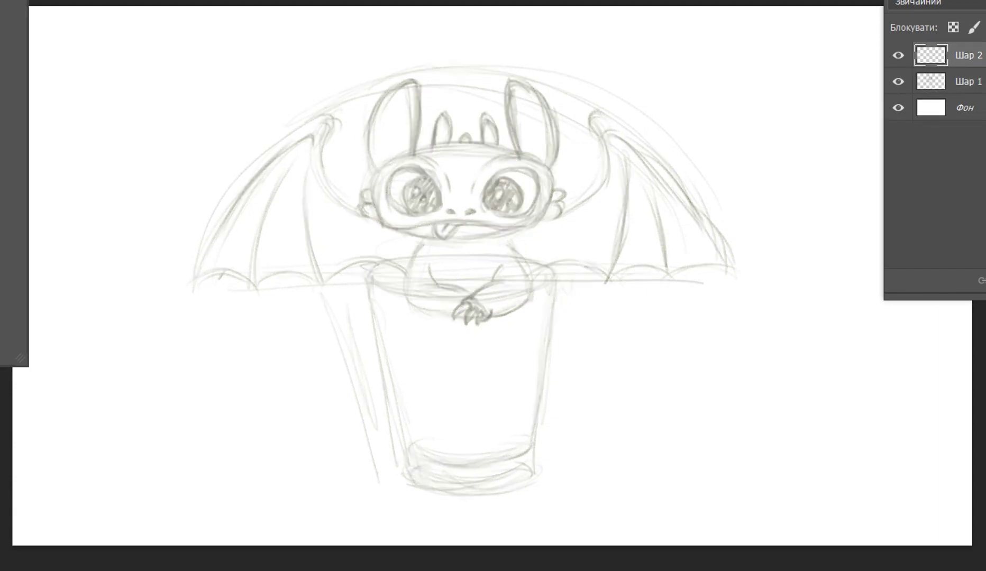
{"action": "left_click_drag", "start_coordinate": [170, 98], "coordinate": [133, 231]}
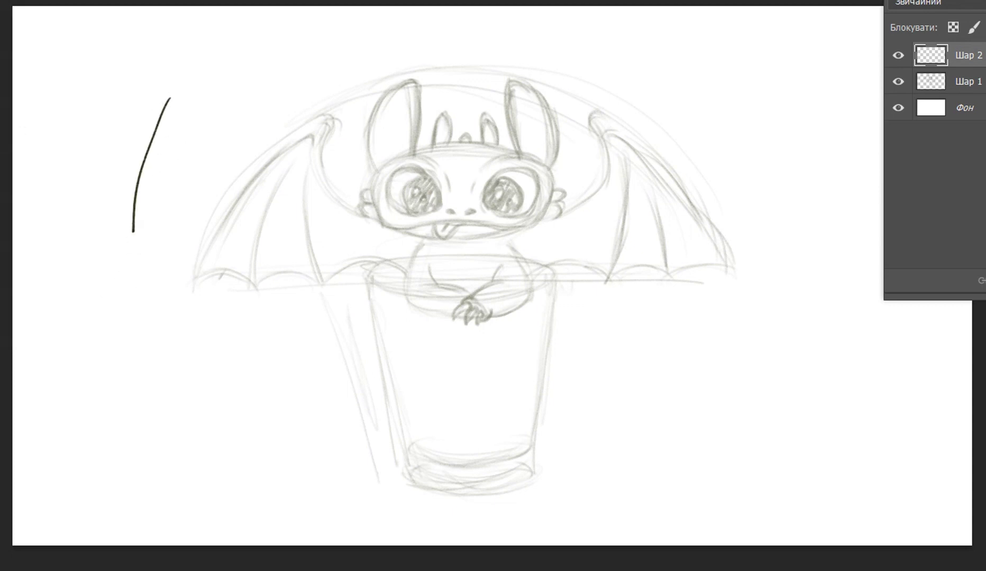
{"action": "key", "text": "F5"}
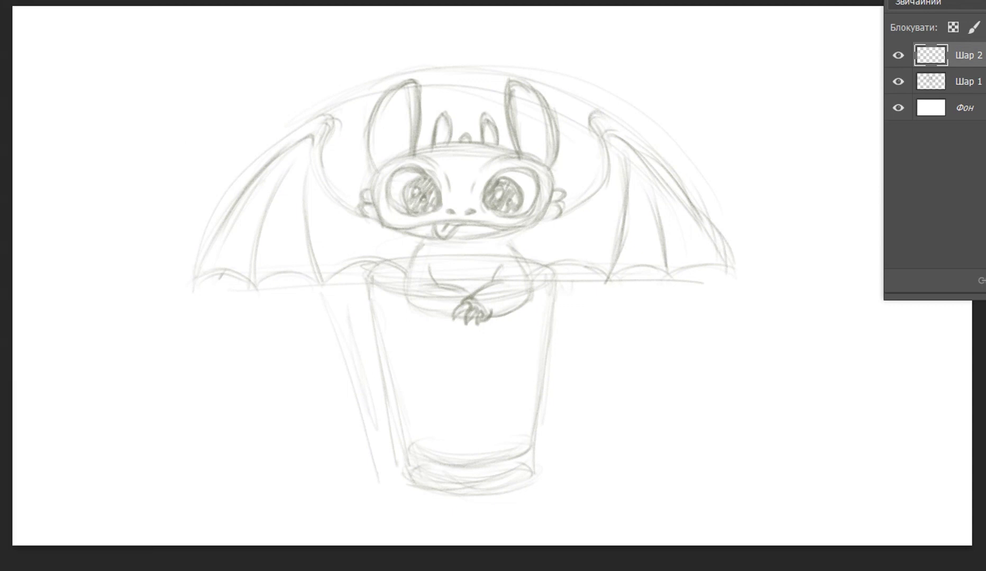
{"action": "key", "text": "ctrl+plus"}
{"action": "key", "text": "ctrl+plus"}
{"action": "key", "text": "ctrl+minus"}
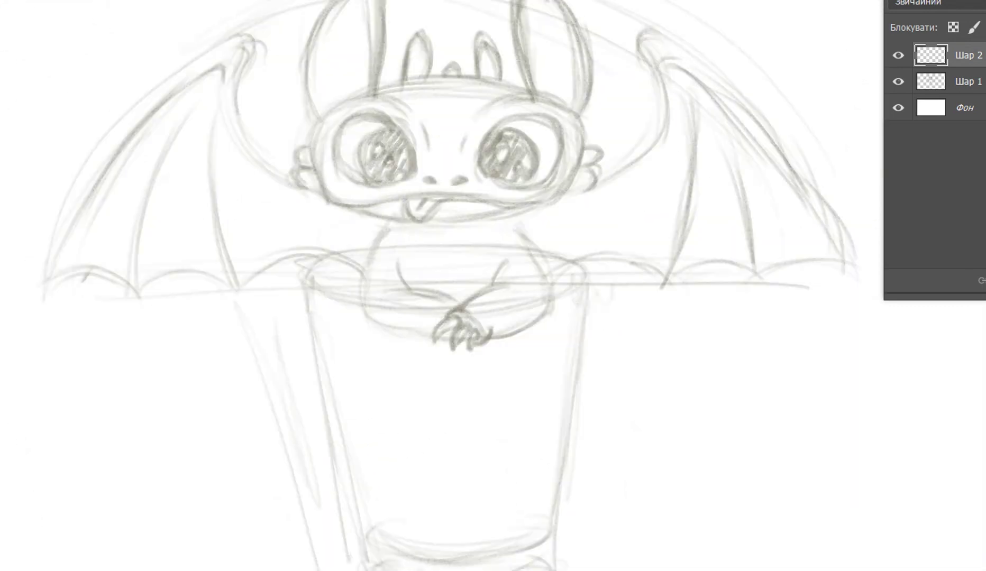
{"action": "scroll", "coordinate": [266, 277], "scroll_direction": "up", "scroll_amount": 4}
{"action": "left_click_drag", "start_coordinate": [416, 209], "coordinate": [550, 216]}
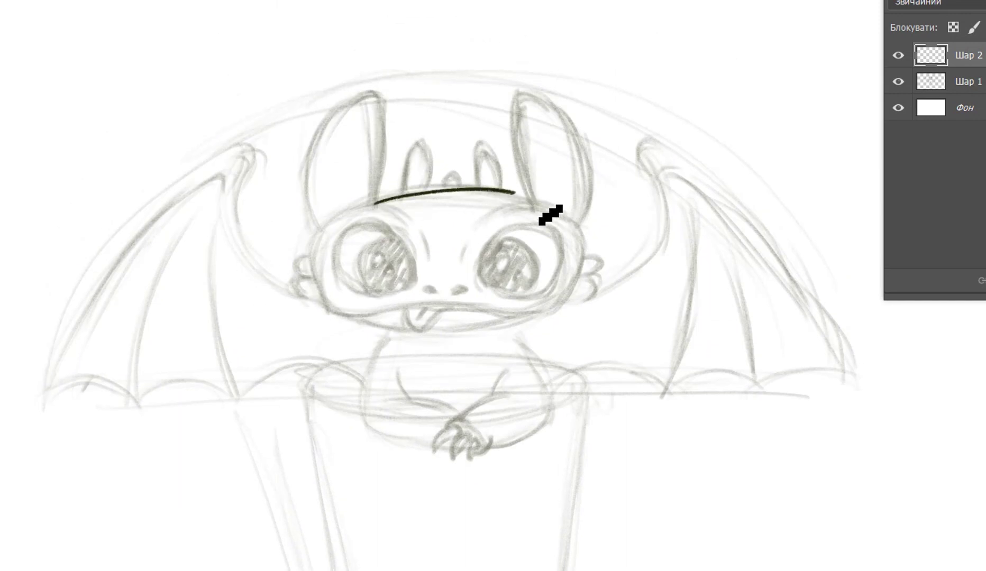
{"action": "key", "text": "ctrl+z"}
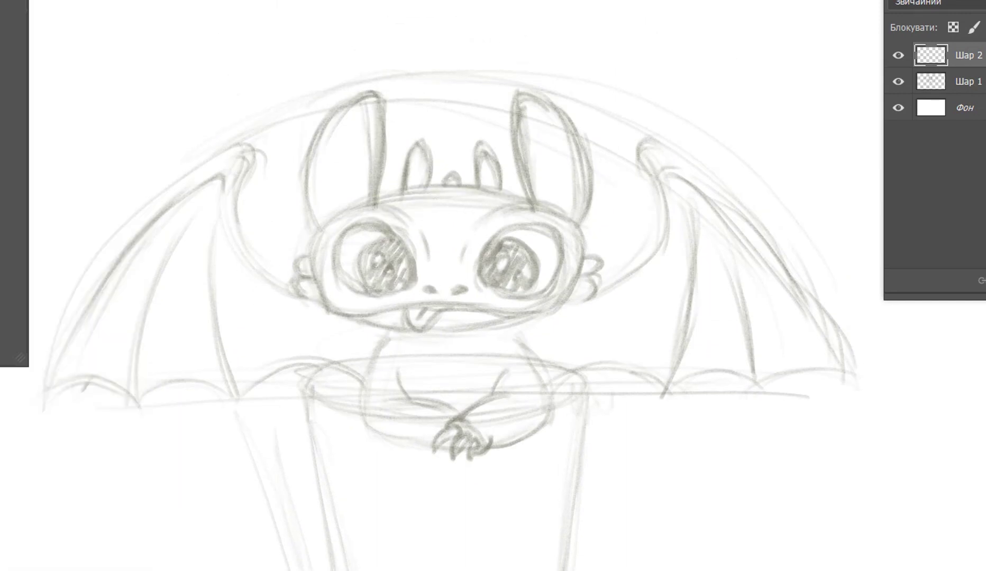
{"action": "left_click_drag", "start_coordinate": [369, 205], "coordinate": [514, 201]}
{"action": "left_click", "coordinate": [391, 220]}
Step: On a new top layer with Шар 2 hidden, ink the dragon's head outline, tall ears and brows in thick dark lines
{"action": "key", "text": "ctrl+shift+alt+n"}
{"action": "left_click", "coordinate": [898, 81]}
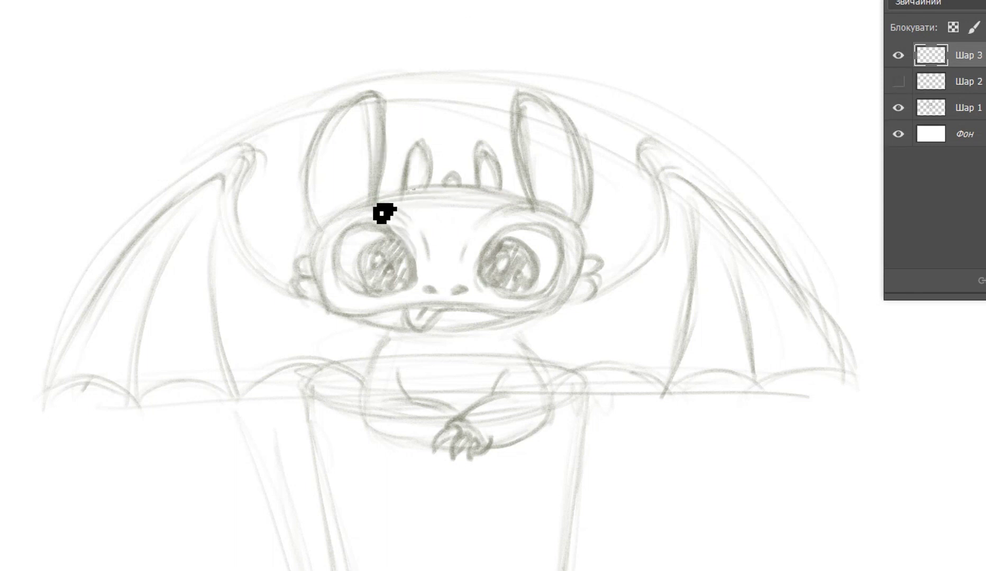
{"action": "mouse_move", "coordinate": [383, 210]}
{"action": "left_mouse_down"}
{"action": "mouse_move", "coordinate": [458, 198]}
{"action": "mouse_move", "coordinate": [535, 154]}
{"action": "mouse_move", "coordinate": [505, 159]}
{"action": "mouse_move", "coordinate": [574, 124]}
{"action": "mouse_move", "coordinate": [576, 220]}
{"action": "left_mouse_up"}
{"action": "mouse_move", "coordinate": [380, 204]}
{"action": "left_mouse_down"}
{"action": "mouse_move", "coordinate": [383, 83]}
{"action": "mouse_move", "coordinate": [311, 216]}
{"action": "mouse_move", "coordinate": [319, 231]}
{"action": "left_mouse_up"}
{"action": "left_click", "coordinate": [466, 254]}
{"action": "mouse_move", "coordinate": [478, 225]}
{"action": "left_mouse_down"}
{"action": "mouse_move", "coordinate": [582, 229]}
{"action": "mouse_move", "coordinate": [537, 264]}
{"action": "mouse_move", "coordinate": [435, 312]}
{"action": "mouse_move", "coordinate": [321, 315]}
{"action": "mouse_move", "coordinate": [346, 226]}
{"action": "left_mouse_up"}
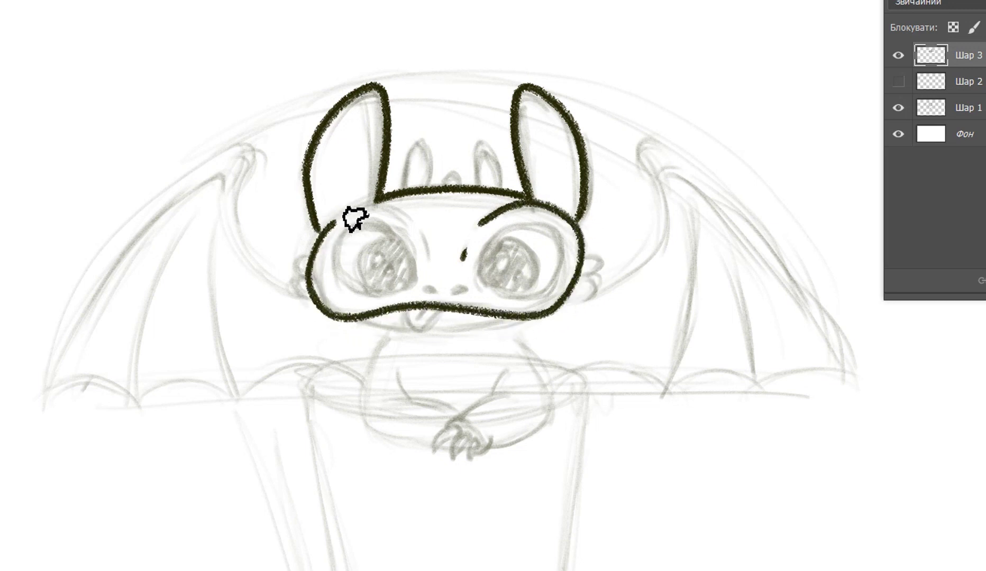
{"action": "key", "text": "ctrl+z"}
{"action": "mouse_move", "coordinate": [428, 246]}
{"action": "left_mouse_down"}
{"action": "mouse_move", "coordinate": [379, 209]}
{"action": "mouse_move", "coordinate": [314, 264]}
{"action": "mouse_move", "coordinate": [363, 321]}
{"action": "mouse_move", "coordinate": [430, 305]}
{"action": "mouse_move", "coordinate": [546, 317]}
{"action": "mouse_move", "coordinate": [586, 264]}
{"action": "mouse_move", "coordinate": [553, 214]}
{"action": "mouse_move", "coordinate": [484, 225]}
{"action": "left_mouse_up"}
Step: Ink the cheek fins, the small spikes on top of the head, the tongue and the lower jaw
{"action": "mouse_move", "coordinate": [318, 266]}
{"action": "left_mouse_down"}
{"action": "mouse_move", "coordinate": [319, 288]}
{"action": "mouse_move", "coordinate": [302, 293]}
{"action": "mouse_move", "coordinate": [322, 308]}
{"action": "left_mouse_up"}
{"action": "mouse_move", "coordinate": [587, 254]}
{"action": "left_mouse_down"}
{"action": "mouse_move", "coordinate": [576, 281]}
{"action": "mouse_move", "coordinate": [596, 302]}
{"action": "mouse_move", "coordinate": [579, 298]}
{"action": "left_mouse_up"}
{"action": "left_click_drag", "start_coordinate": [408, 189], "coordinate": [502, 189]}
{"action": "left_click_drag", "start_coordinate": [443, 186], "coordinate": [458, 185]}
{"action": "left_click_drag", "start_coordinate": [406, 312], "coordinate": [456, 308]}
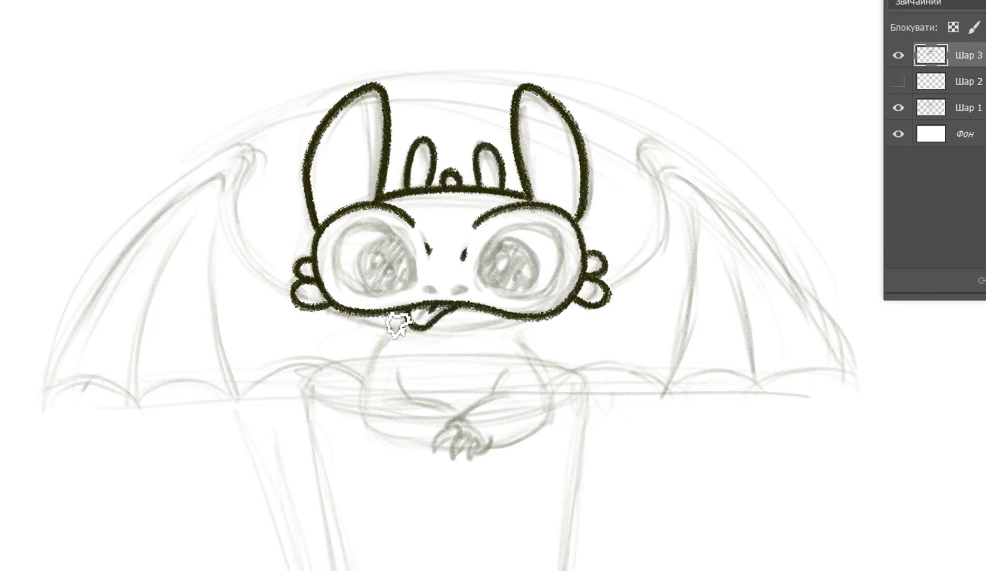
{"action": "mouse_move", "coordinate": [394, 335]}
{"action": "left_mouse_down"}
{"action": "mouse_move", "coordinate": [500, 336]}
{"action": "mouse_move", "coordinate": [548, 317]}
{"action": "left_mouse_up"}
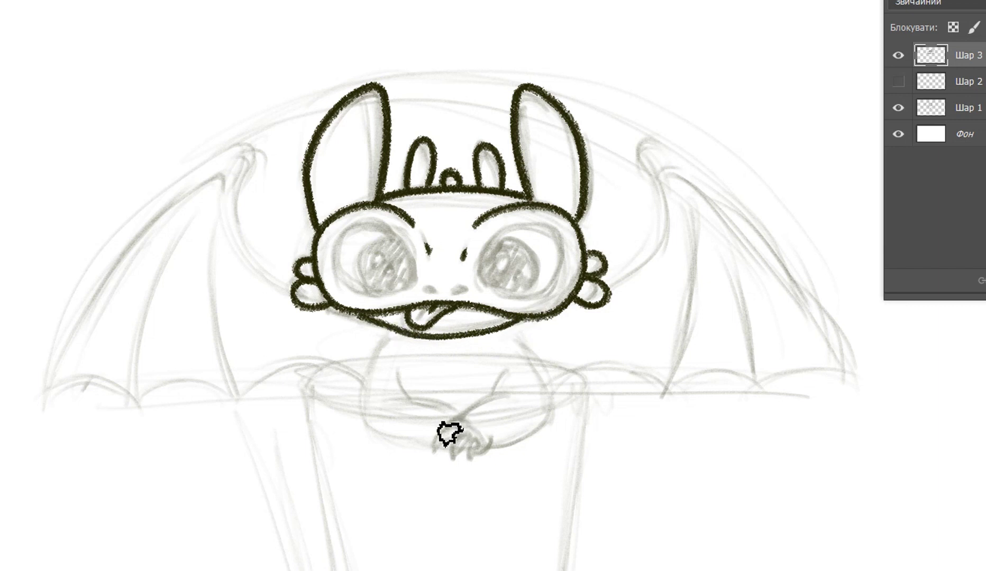
Step: Ink the dragon's crossed forearms and rounded body outline below the head
{"action": "left_click_drag", "start_coordinate": [470, 418], "coordinate": [513, 368]}
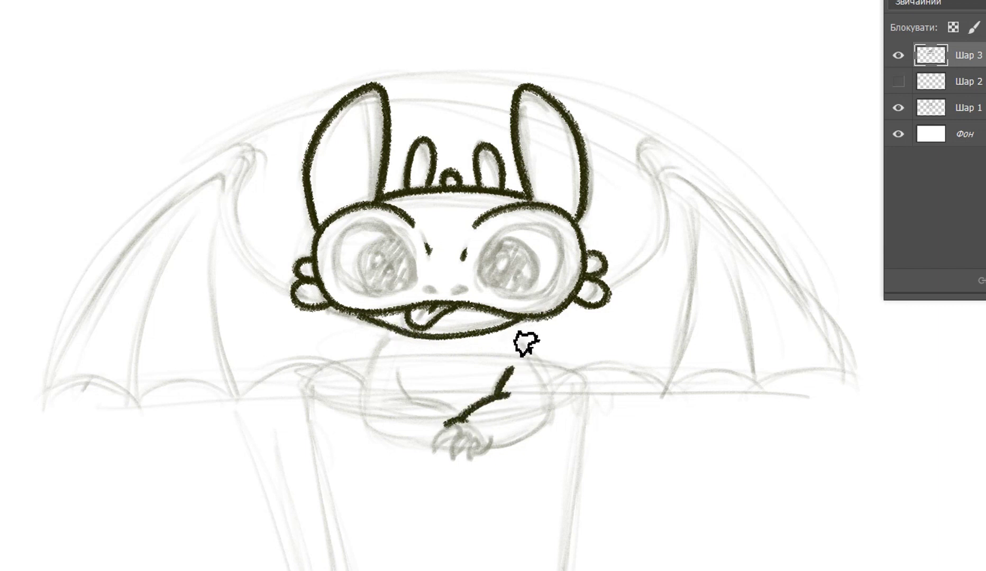
{"action": "mouse_move", "coordinate": [527, 335]}
{"action": "left_mouse_down"}
{"action": "mouse_move", "coordinate": [557, 402]}
{"action": "mouse_move", "coordinate": [480, 455]}
{"action": "left_mouse_up"}
{"action": "mouse_move", "coordinate": [381, 330]}
{"action": "left_mouse_down"}
{"action": "mouse_move", "coordinate": [370, 351]}
{"action": "mouse_move", "coordinate": [440, 450]}
{"action": "left_mouse_up"}
{"action": "mouse_move", "coordinate": [398, 369]}
{"action": "left_mouse_down"}
{"action": "mouse_move", "coordinate": [408, 402]}
{"action": "mouse_move", "coordinate": [471, 421]}
{"action": "left_mouse_up"}
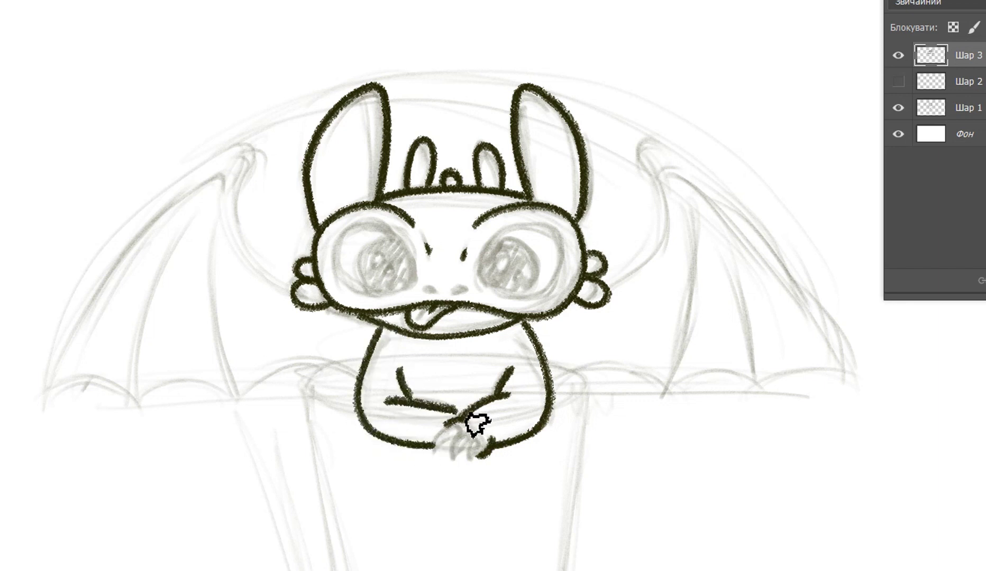
Step: Ink the wing on the drawing's left side with its arm, inner edge, scalloped lower edge and two ribs
{"action": "mouse_move", "coordinate": [296, 301]}
{"action": "left_mouse_down"}
{"action": "mouse_move", "coordinate": [253, 172]}
{"action": "mouse_move", "coordinate": [115, 260]}
{"action": "mouse_move", "coordinate": [57, 397]}
{"action": "left_mouse_up"}
{"action": "mouse_move", "coordinate": [229, 197]}
{"action": "left_mouse_down"}
{"action": "mouse_move", "coordinate": [103, 310]}
{"action": "mouse_move", "coordinate": [66, 409]}
{"action": "mouse_move", "coordinate": [298, 364]}
{"action": "mouse_move", "coordinate": [355, 377]}
{"action": "left_mouse_up"}
{"action": "left_click_drag", "start_coordinate": [135, 402], "coordinate": [160, 261]}
{"action": "left_click_drag", "start_coordinate": [227, 402], "coordinate": [203, 255]}
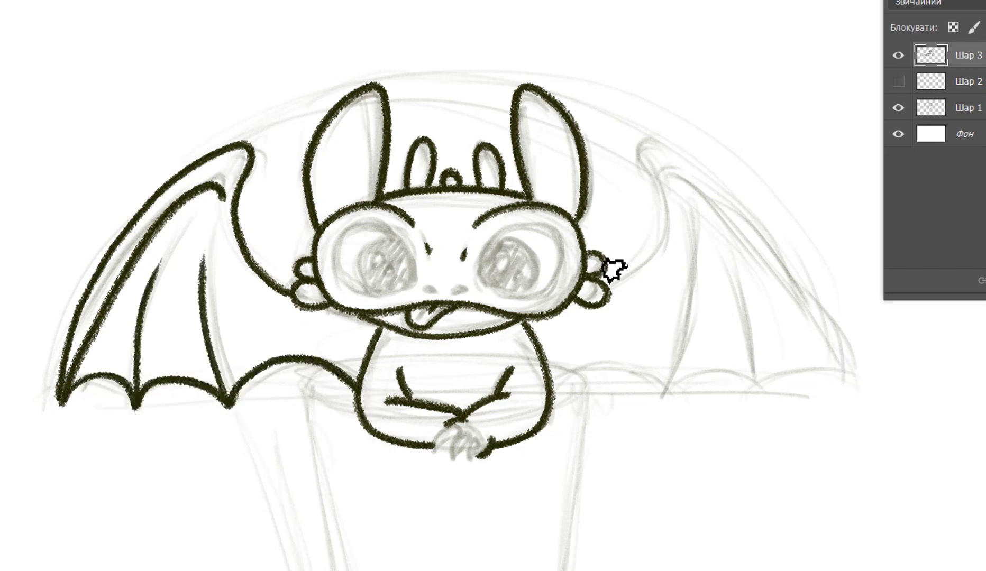
Step: Ink the wing on the drawing's right side with its arm, inner edge, scalloped lower edge and two ribs
{"action": "mouse_move", "coordinate": [609, 294]}
{"action": "left_mouse_down"}
{"action": "mouse_move", "coordinate": [658, 256]}
{"action": "mouse_move", "coordinate": [645, 196]}
{"action": "left_mouse_up"}
{"action": "key", "text": "ctrl+z"}
{"action": "mouse_move", "coordinate": [614, 289]}
{"action": "left_mouse_down"}
{"action": "mouse_move", "coordinate": [644, 155]}
{"action": "mouse_move", "coordinate": [781, 257]}
{"action": "mouse_move", "coordinate": [846, 373]}
{"action": "mouse_move", "coordinate": [657, 408]}
{"action": "mouse_move", "coordinate": [552, 382]}
{"action": "left_mouse_up"}
{"action": "mouse_move", "coordinate": [664, 174]}
{"action": "left_mouse_down"}
{"action": "mouse_move", "coordinate": [708, 191]}
{"action": "mouse_move", "coordinate": [830, 352]}
{"action": "left_mouse_up"}
{"action": "mouse_move", "coordinate": [735, 378]}
{"action": "left_mouse_down"}
{"action": "mouse_move", "coordinate": [743, 332]}
{"action": "mouse_move", "coordinate": [726, 271]}
{"action": "left_mouse_up"}
{"action": "left_click_drag", "start_coordinate": [656, 394], "coordinate": [686, 269]}
Step: Ink the outer and inner rim curves of the glass on both sides of the dragon's body
{"action": "scroll", "coordinate": [300, 171], "scroll_direction": "down", "scroll_amount": 5}
{"action": "left_click_drag", "start_coordinate": [346, 188], "coordinate": [312, 204]}
{"action": "left_click_drag", "start_coordinate": [552, 214], "coordinate": [594, 182]}
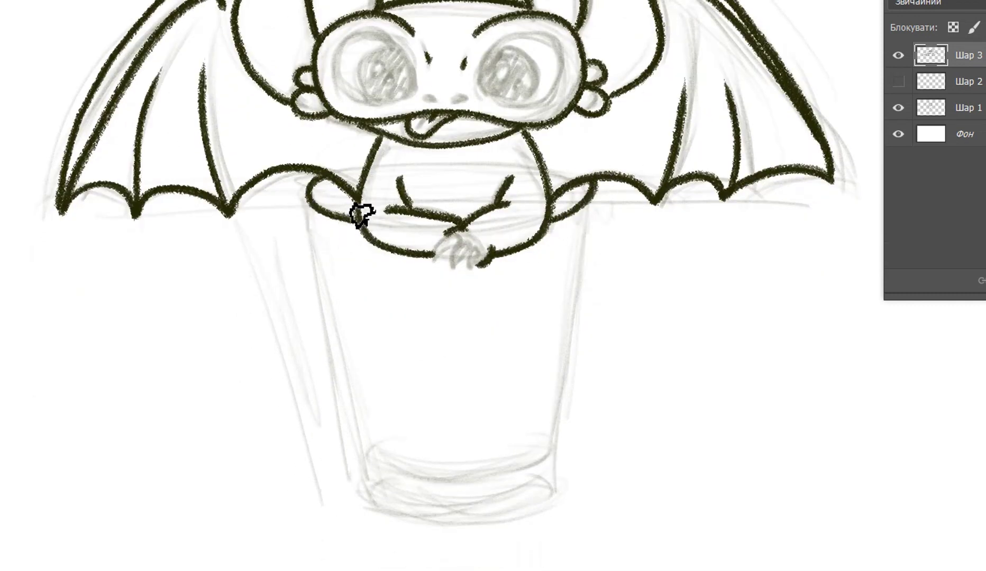
{"action": "left_click_drag", "start_coordinate": [337, 214], "coordinate": [357, 213]}
{"action": "left_click_drag", "start_coordinate": [345, 186], "coordinate": [326, 211]}
{"action": "mouse_move", "coordinate": [554, 214]}
{"action": "left_mouse_down"}
{"action": "mouse_move", "coordinate": [583, 199]}
{"action": "mouse_move", "coordinate": [565, 213]}
{"action": "left_mouse_up"}
Step: Ink the glass's tapering sides, the curved line near its bottom, and the narrower base below it
{"action": "left_click_drag", "start_coordinate": [314, 212], "coordinate": [367, 470]}
{"action": "left_click_drag", "start_coordinate": [592, 200], "coordinate": [546, 458]}
{"action": "left_click_drag", "start_coordinate": [369, 473], "coordinate": [544, 469]}
{"action": "key", "text": "ctrl+z"}
{"action": "mouse_move", "coordinate": [371, 470]}
{"action": "left_mouse_down"}
{"action": "mouse_move", "coordinate": [547, 466]}
{"action": "mouse_move", "coordinate": [380, 508]}
{"action": "left_mouse_up"}
{"action": "left_click_drag", "start_coordinate": [545, 468], "coordinate": [541, 503]}
{"action": "mouse_move", "coordinate": [383, 509]}
{"action": "left_mouse_down"}
{"action": "mouse_move", "coordinate": [548, 517]}
{"action": "mouse_move", "coordinate": [546, 507]}
{"action": "left_mouse_up"}
Step: Ink both eye outlines, fill in the dark pupils leaving small highlights, and add the nostrils
{"action": "scroll", "coordinate": [534, 341], "scroll_direction": "up", "scroll_amount": 5}
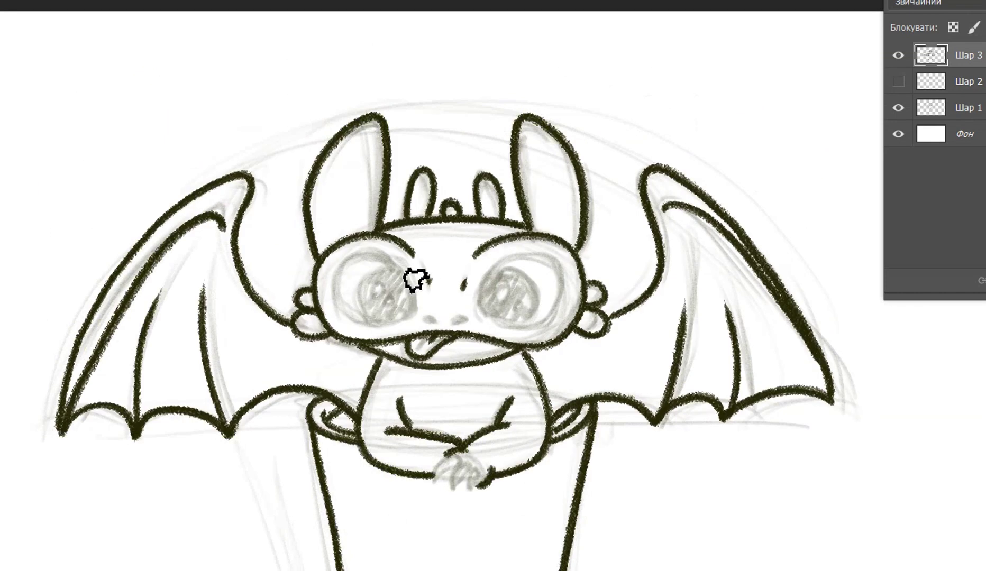
{"action": "mouse_move", "coordinate": [516, 323]}
{"action": "left_mouse_down"}
{"action": "mouse_move", "coordinate": [497, 280]}
{"action": "mouse_move", "coordinate": [557, 257]}
{"action": "mouse_move", "coordinate": [495, 317]}
{"action": "left_mouse_up"}
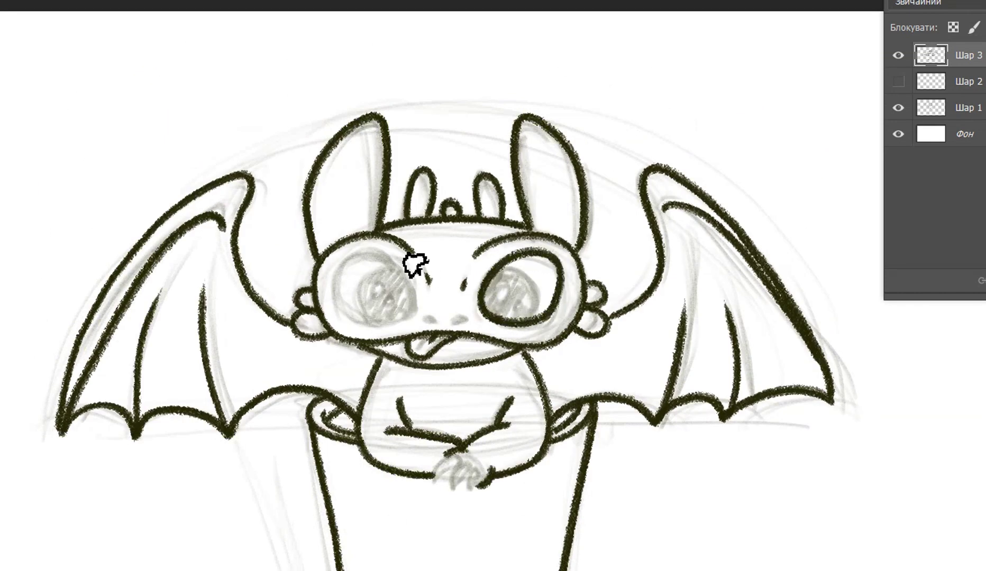
{"action": "mouse_move", "coordinate": [392, 259]}
{"action": "left_mouse_down"}
{"action": "mouse_move", "coordinate": [339, 255]}
{"action": "mouse_move", "coordinate": [414, 292]}
{"action": "mouse_move", "coordinate": [377, 335]}
{"action": "left_mouse_up"}
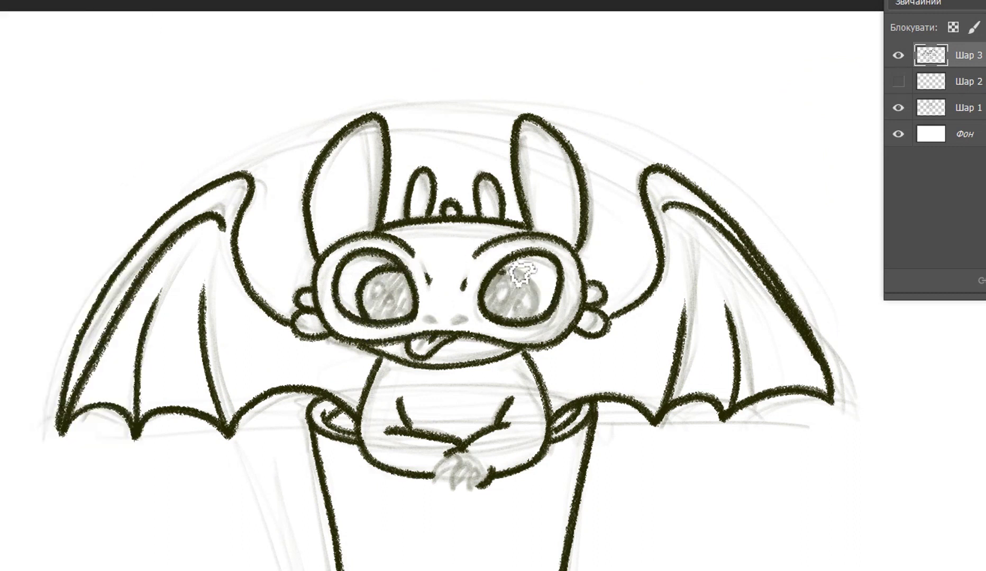
{"action": "left_click_drag", "start_coordinate": [425, 316], "coordinate": [471, 318]}
{"action": "mouse_move", "coordinate": [381, 287]}
{"action": "left_mouse_down"}
{"action": "mouse_move", "coordinate": [387, 315]}
{"action": "mouse_move", "coordinate": [406, 289]}
{"action": "mouse_move", "coordinate": [376, 300]}
{"action": "left_mouse_up"}
{"action": "left_click_drag", "start_coordinate": [508, 289], "coordinate": [512, 320]}
{"action": "left_click_drag", "start_coordinate": [534, 289], "coordinate": [502, 288]}
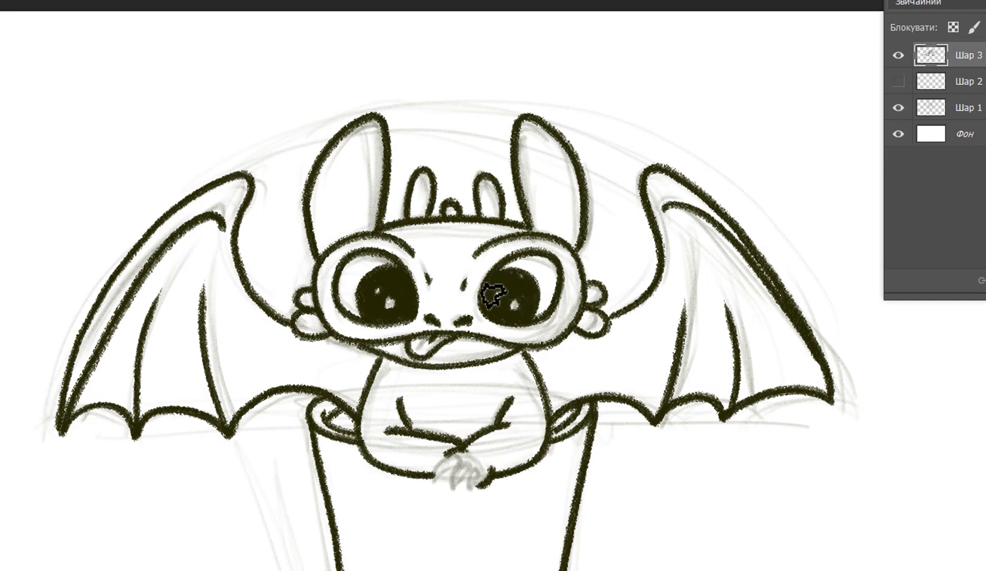
Step: Ink the clawed paws where the dragon's forearms cross over the front of the glass
{"action": "left_click", "coordinate": [15, 1]}
{"action": "left_click", "coordinate": [32, 7]}
{"action": "mouse_move", "coordinate": [473, 473]}
{"action": "left_mouse_down"}
{"action": "mouse_move", "coordinate": [451, 467]}
{"action": "mouse_move", "coordinate": [450, 484]}
{"action": "left_mouse_up"}
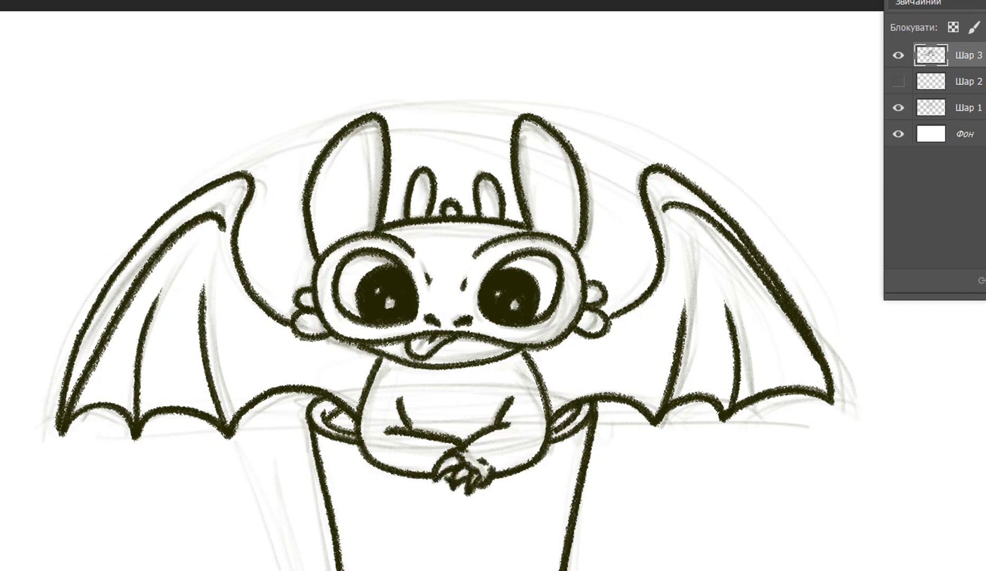
Step: Hide sketch layer Шар 1 and add a new layer between Шар 2 and the line art layer
{"action": "scroll", "coordinate": [578, 391], "scroll_direction": "down", "scroll_amount": 5}
{"action": "left_click", "coordinate": [898, 107]}
{"action": "left_click", "coordinate": [931, 81]}
{"action": "left_click", "coordinate": [985, 281]}
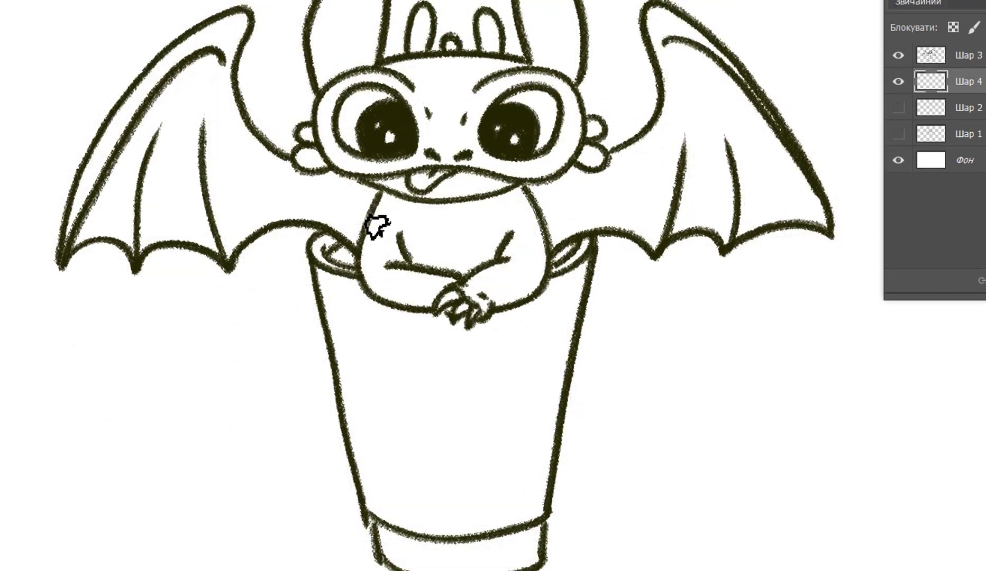
{"action": "left_click", "coordinate": [1, 339]}
{"action": "left_click_drag", "start_coordinate": [626, 269], "coordinate": [612, 325]}
{"action": "left_click", "coordinate": [980, 135]}
{"action": "left_click_drag", "start_coordinate": [385, 215], "coordinate": [401, 239]}
{"action": "key", "text": "ctrl+z"}
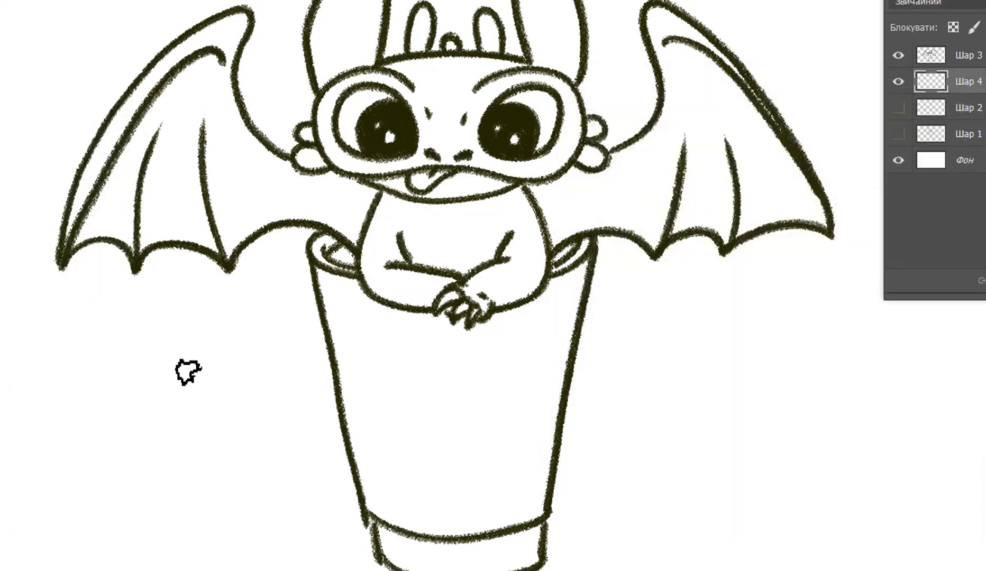
Step: Fill the dragon's wings, ears, horns, head and body with dark grey 4f4f4d, leaving the eyes, tongue and claws unpainted
{"action": "scroll", "coordinate": [704, 272], "scroll_direction": "up", "scroll_amount": 3}
{"action": "left_click", "coordinate": [1, 339]}
{"action": "left_click_drag", "start_coordinate": [609, 294], "coordinate": [605, 308]}
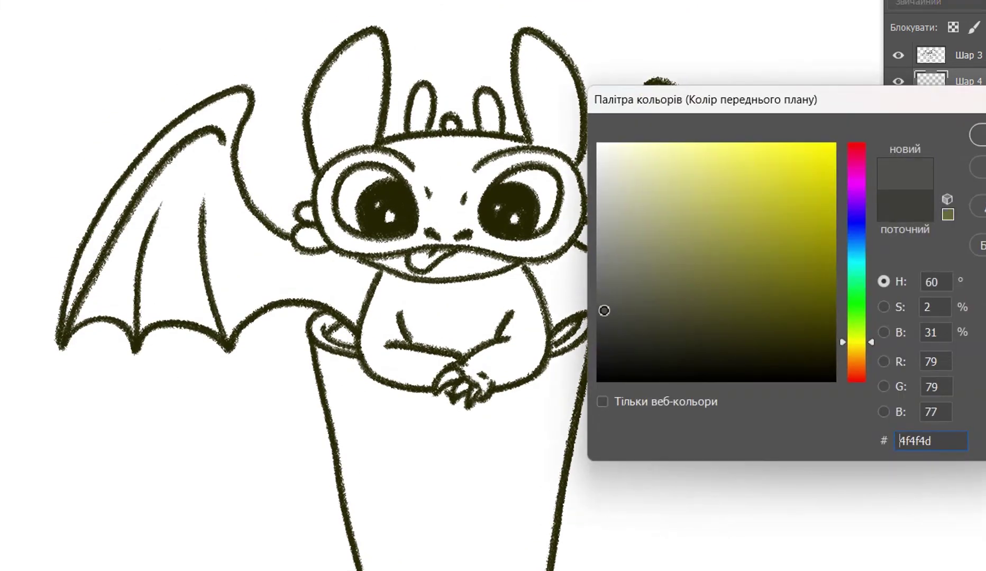
{"action": "key", "text": "Return"}
{"action": "mouse_move", "coordinate": [228, 103]}
{"action": "left_mouse_down"}
{"action": "mouse_move", "coordinate": [147, 146]}
{"action": "mouse_move", "coordinate": [111, 282]}
{"action": "mouse_move", "coordinate": [212, 219]}
{"action": "mouse_move", "coordinate": [246, 259]}
{"action": "mouse_move", "coordinate": [344, 281]}
{"action": "mouse_move", "coordinate": [297, 289]}
{"action": "mouse_move", "coordinate": [189, 142]}
{"action": "mouse_move", "coordinate": [111, 214]}
{"action": "mouse_move", "coordinate": [67, 315]}
{"action": "mouse_move", "coordinate": [142, 303]}
{"action": "mouse_move", "coordinate": [221, 319]}
{"action": "mouse_move", "coordinate": [203, 152]}
{"action": "mouse_move", "coordinate": [230, 101]}
{"action": "mouse_move", "coordinate": [219, 192]}
{"action": "mouse_move", "coordinate": [280, 250]}
{"action": "mouse_move", "coordinate": [308, 219]}
{"action": "mouse_move", "coordinate": [311, 240]}
{"action": "mouse_move", "coordinate": [363, 155]}
{"action": "mouse_move", "coordinate": [399, 160]}
{"action": "mouse_move", "coordinate": [359, 233]}
{"action": "mouse_move", "coordinate": [414, 230]}
{"action": "mouse_move", "coordinate": [421, 211]}
{"action": "mouse_move", "coordinate": [418, 235]}
{"action": "mouse_move", "coordinate": [458, 262]}
{"action": "mouse_move", "coordinate": [356, 269]}
{"action": "mouse_move", "coordinate": [374, 291]}
{"action": "mouse_move", "coordinate": [399, 370]}
{"action": "mouse_move", "coordinate": [348, 274]}
{"action": "mouse_move", "coordinate": [369, 334]}
{"action": "mouse_move", "coordinate": [458, 307]}
{"action": "mouse_move", "coordinate": [384, 294]}
{"action": "mouse_move", "coordinate": [485, 331]}
{"action": "mouse_move", "coordinate": [475, 366]}
{"action": "mouse_move", "coordinate": [513, 360]}
{"action": "mouse_move", "coordinate": [509, 311]}
{"action": "mouse_move", "coordinate": [479, 261]}
{"action": "mouse_move", "coordinate": [542, 243]}
{"action": "mouse_move", "coordinate": [588, 206]}
{"action": "mouse_move", "coordinate": [586, 240]}
{"action": "mouse_move", "coordinate": [520, 316]}
{"action": "mouse_move", "coordinate": [616, 291]}
{"action": "mouse_move", "coordinate": [648, 316]}
{"action": "mouse_move", "coordinate": [713, 316]}
{"action": "mouse_move", "coordinate": [777, 292]}
{"action": "mouse_move", "coordinate": [800, 267]}
{"action": "mouse_move", "coordinate": [615, 264]}
{"action": "mouse_move", "coordinate": [690, 138]}
{"action": "mouse_move", "coordinate": [653, 87]}
{"action": "mouse_move", "coordinate": [696, 155]}
{"action": "mouse_move", "coordinate": [715, 142]}
{"action": "mouse_move", "coordinate": [791, 283]}
{"action": "mouse_move", "coordinate": [667, 135]}
{"action": "mouse_move", "coordinate": [664, 209]}
{"action": "mouse_move", "coordinate": [700, 166]}
{"action": "left_mouse_up"}
{"action": "mouse_move", "coordinate": [335, 92]}
{"action": "left_mouse_down"}
{"action": "mouse_move", "coordinate": [362, 35]}
{"action": "mouse_move", "coordinate": [342, 134]}
{"action": "mouse_move", "coordinate": [370, 60]}
{"action": "left_mouse_up"}
{"action": "mouse_move", "coordinate": [528, 80]}
{"action": "left_mouse_down"}
{"action": "mouse_move", "coordinate": [554, 139]}
{"action": "mouse_move", "coordinate": [549, 64]}
{"action": "mouse_move", "coordinate": [524, 42]}
{"action": "mouse_move", "coordinate": [481, 103]}
{"action": "mouse_move", "coordinate": [431, 101]}
{"action": "mouse_move", "coordinate": [415, 154]}
{"action": "mouse_move", "coordinate": [439, 139]}
{"action": "mouse_move", "coordinate": [463, 233]}
{"action": "mouse_move", "coordinate": [502, 245]}
{"action": "mouse_move", "coordinate": [555, 227]}
{"action": "mouse_move", "coordinate": [555, 165]}
{"action": "mouse_move", "coordinate": [486, 145]}
{"action": "left_mouse_up"}
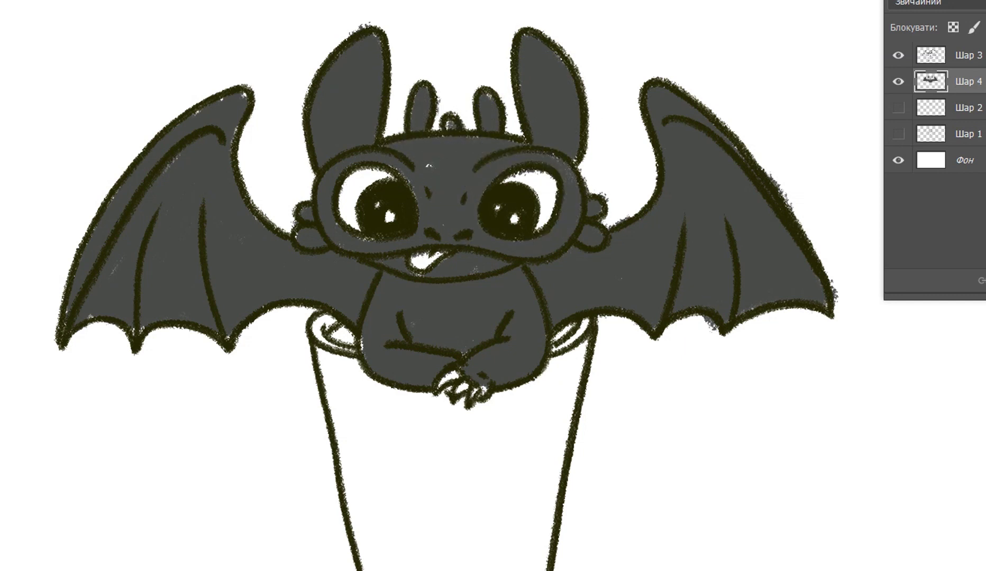
Step: Paint the dragon's tongue bright pinkish red
{"action": "left_click", "coordinate": [865, 365]}
{"action": "left_click", "coordinate": [866, 155]}
{"action": "left_click", "coordinate": [824, 161]}
{"action": "key", "text": "Return"}
{"action": "mouse_move", "coordinate": [439, 255]}
{"action": "left_mouse_down"}
{"action": "mouse_move", "coordinate": [423, 263]}
{"action": "mouse_move", "coordinate": [426, 254]}
{"action": "left_mouse_up"}
Step: Paint the irises of both eyes green around the dark pupils
{"action": "left_click", "coordinate": [1, 348]}
{"action": "left_click", "coordinate": [857, 299]}
{"action": "left_click", "coordinate": [817, 243]}
{"action": "key", "text": "Return"}
{"action": "left_click_drag", "start_coordinate": [370, 170], "coordinate": [347, 225]}
{"action": "mouse_move", "coordinate": [505, 180]}
{"action": "left_mouse_down"}
{"action": "mouse_move", "coordinate": [539, 200]}
{"action": "mouse_move", "coordinate": [503, 198]}
{"action": "left_mouse_up"}
Step: Fill the glass and its base with a medium brown base colour
{"action": "scroll", "coordinate": [489, 418], "scroll_direction": "down", "scroll_amount": 2}
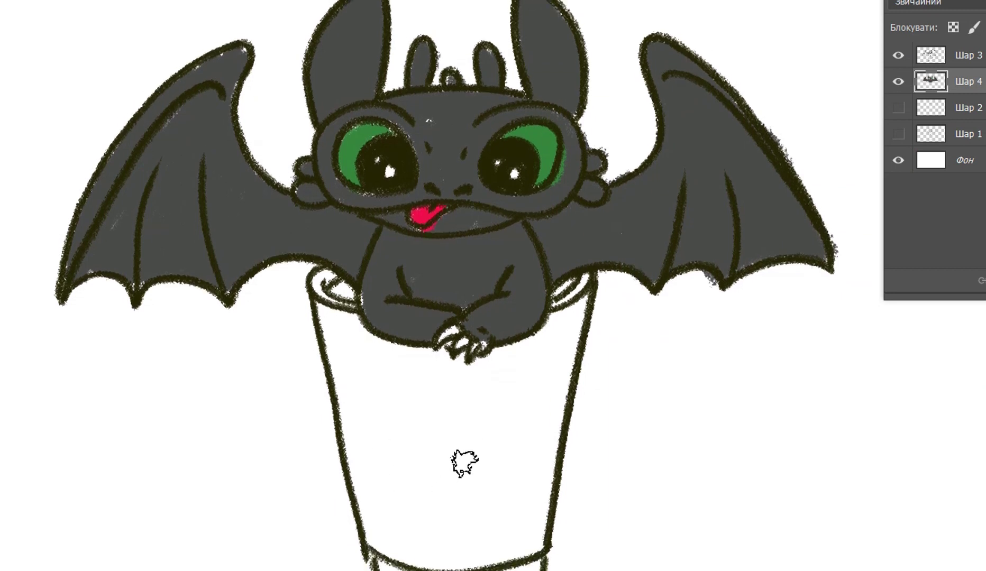
{"action": "left_click", "coordinate": [1, 348]}
{"action": "mouse_move", "coordinate": [762, 224]}
{"action": "left_mouse_down"}
{"action": "mouse_move", "coordinate": [755, 220]}
{"action": "mouse_move", "coordinate": [767, 277]}
{"action": "mouse_move", "coordinate": [731, 262]}
{"action": "left_mouse_up"}
{"action": "left_click", "coordinate": [979, 136]}
{"action": "mouse_move", "coordinate": [348, 373]}
{"action": "left_mouse_down"}
{"action": "mouse_move", "coordinate": [329, 282]}
{"action": "mouse_move", "coordinate": [399, 382]}
{"action": "mouse_move", "coordinate": [392, 353]}
{"action": "mouse_move", "coordinate": [463, 368]}
{"action": "mouse_move", "coordinate": [441, 357]}
{"action": "mouse_move", "coordinate": [472, 364]}
{"action": "mouse_move", "coordinate": [522, 347]}
{"action": "mouse_move", "coordinate": [554, 297]}
{"action": "mouse_move", "coordinate": [540, 403]}
{"action": "mouse_move", "coordinate": [514, 354]}
{"action": "mouse_move", "coordinate": [367, 427]}
{"action": "mouse_move", "coordinate": [376, 515]}
{"action": "mouse_move", "coordinate": [373, 440]}
{"action": "mouse_move", "coordinate": [460, 539]}
{"action": "mouse_move", "coordinate": [403, 414]}
{"action": "left_mouse_up"}
{"action": "scroll", "coordinate": [394, 431], "scroll_direction": "down", "scroll_amount": 3}
{"action": "left_click_drag", "start_coordinate": [386, 450], "coordinate": [523, 423]}
Step: Paint the inside of the glass's rim dark brown on both sides of the dragon
{"action": "left_click", "coordinate": [748, 309]}
{"action": "left_click", "coordinate": [982, 134]}
{"action": "left_click_drag", "start_coordinate": [329, 151], "coordinate": [350, 158]}
{"action": "left_click_drag", "start_coordinate": [556, 165], "coordinate": [577, 151]}
Step: Lock the transparent pixels of Шар 4 and shade the glass's right side, base and rim interior with dark brown strokes
{"action": "mouse_move", "coordinate": [526, 211]}
{"action": "left_mouse_down"}
{"action": "mouse_move", "coordinate": [532, 192]}
{"action": "mouse_move", "coordinate": [577, 222]}
{"action": "left_mouse_up"}
{"action": "left_click", "coordinate": [953, 27]}
{"action": "mouse_move", "coordinate": [490, 275]}
{"action": "left_mouse_down"}
{"action": "mouse_move", "coordinate": [579, 219]}
{"action": "mouse_move", "coordinate": [449, 411]}
{"action": "mouse_move", "coordinate": [521, 294]}
{"action": "mouse_move", "coordinate": [492, 443]}
{"action": "mouse_move", "coordinate": [531, 450]}
{"action": "mouse_move", "coordinate": [492, 441]}
{"action": "mouse_move", "coordinate": [489, 282]}
{"action": "mouse_move", "coordinate": [431, 328]}
{"action": "mouse_move", "coordinate": [442, 396]}
{"action": "mouse_move", "coordinate": [468, 423]}
{"action": "left_mouse_up"}
{"action": "scroll", "coordinate": [492, 442], "scroll_direction": "up", "scroll_amount": 1}
{"action": "left_click_drag", "start_coordinate": [440, 449], "coordinate": [476, 450]}
{"action": "left_click_drag", "start_coordinate": [353, 274], "coordinate": [370, 269]}
Step: Add light tan highlight strokes along the glass's rim, left side and base
{"action": "left_click", "coordinate": [1, 370]}
{"action": "left_click", "coordinate": [641, 187]}
{"action": "left_click", "coordinate": [979, 137]}
{"action": "left_click_drag", "start_coordinate": [323, 166], "coordinate": [320, 185]}
{"action": "mouse_move", "coordinate": [320, 203]}
{"action": "left_mouse_down"}
{"action": "mouse_move", "coordinate": [370, 233]}
{"action": "mouse_move", "coordinate": [404, 239]}
{"action": "mouse_move", "coordinate": [344, 359]}
{"action": "mouse_move", "coordinate": [365, 229]}
{"action": "mouse_move", "coordinate": [340, 246]}
{"action": "mouse_move", "coordinate": [343, 293]}
{"action": "mouse_move", "coordinate": [378, 298]}
{"action": "mouse_move", "coordinate": [353, 379]}
{"action": "mouse_move", "coordinate": [372, 428]}
{"action": "mouse_move", "coordinate": [479, 453]}
{"action": "mouse_move", "coordinate": [390, 470]}
{"action": "mouse_move", "coordinate": [447, 500]}
{"action": "left_mouse_up"}
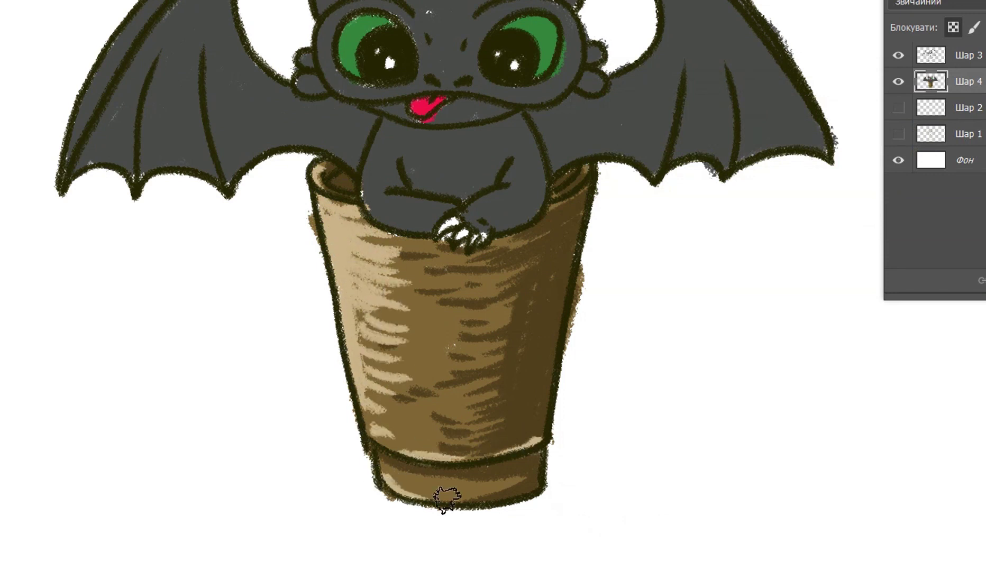
Step: Highlight the left edges of the dragon's ears and small horns with light grey
{"action": "scroll", "coordinate": [446, 286], "scroll_direction": "up", "scroll_amount": 3}
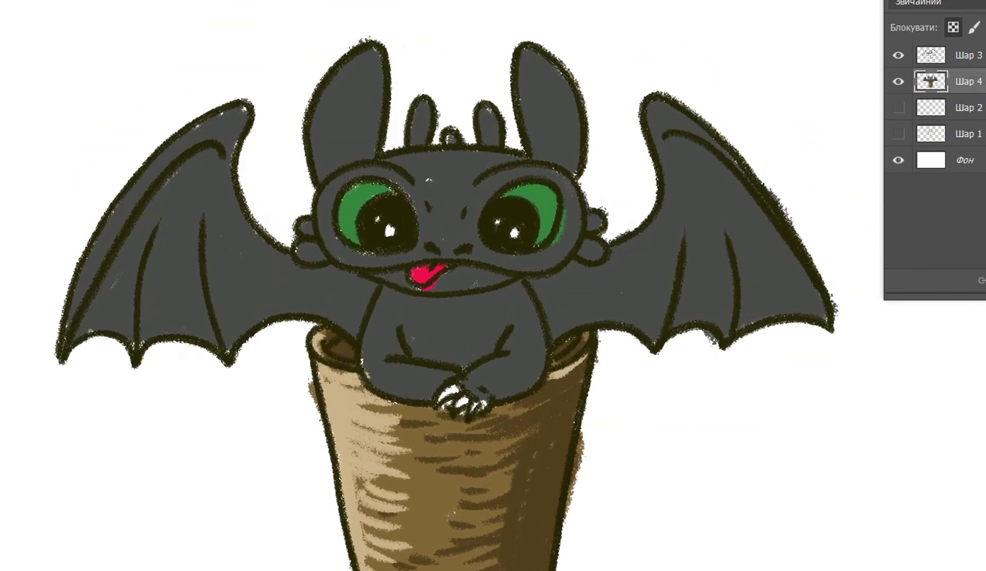
{"action": "left_click", "coordinate": [601, 232]}
{"action": "key", "text": "Return"}
{"action": "left_click_drag", "start_coordinate": [365, 62], "coordinate": [322, 168]}
{"action": "left_click_drag", "start_coordinate": [316, 110], "coordinate": [377, 56]}
{"action": "mouse_move", "coordinate": [529, 57]}
{"action": "left_mouse_down"}
{"action": "mouse_move", "coordinate": [523, 130]}
{"action": "mouse_move", "coordinate": [536, 152]}
{"action": "left_mouse_up"}
{"action": "left_click_drag", "start_coordinate": [423, 105], "coordinate": [415, 143]}
{"action": "left_click_drag", "start_coordinate": [486, 111], "coordinate": [483, 148]}
Step: Add light grey highlights along the top of the head, the brow ridges and the small cheek fins
{"action": "left_click_drag", "start_coordinate": [396, 162], "coordinate": [520, 157]}
{"action": "left_click_drag", "start_coordinate": [486, 187], "coordinate": [570, 180]}
{"action": "mouse_move", "coordinate": [400, 176]}
{"action": "left_mouse_down"}
{"action": "mouse_move", "coordinate": [349, 168]}
{"action": "mouse_move", "coordinate": [328, 259]}
{"action": "left_mouse_up"}
{"action": "left_click_drag", "start_coordinate": [307, 225], "coordinate": [303, 232]}
{"action": "left_click_drag", "start_coordinate": [303, 247], "coordinate": [319, 259]}
Step: Paint light grey highlights along the upper edges and finger bones of both wings
{"action": "mouse_move", "coordinate": [233, 109]}
{"action": "left_mouse_down"}
{"action": "mouse_move", "coordinate": [172, 147]}
{"action": "mouse_move", "coordinate": [117, 205]}
{"action": "mouse_move", "coordinate": [68, 339]}
{"action": "left_mouse_up"}
{"action": "mouse_move", "coordinate": [654, 106]}
{"action": "left_mouse_down"}
{"action": "mouse_move", "coordinate": [674, 206]}
{"action": "mouse_move", "coordinate": [767, 205]}
{"action": "mouse_move", "coordinate": [741, 329]}
{"action": "left_mouse_up"}
{"action": "left_click_drag", "start_coordinate": [684, 233], "coordinate": [694, 329]}
{"action": "left_click_drag", "start_coordinate": [130, 353], "coordinate": [155, 227]}
{"action": "left_click_drag", "start_coordinate": [213, 345], "coordinate": [214, 209]}
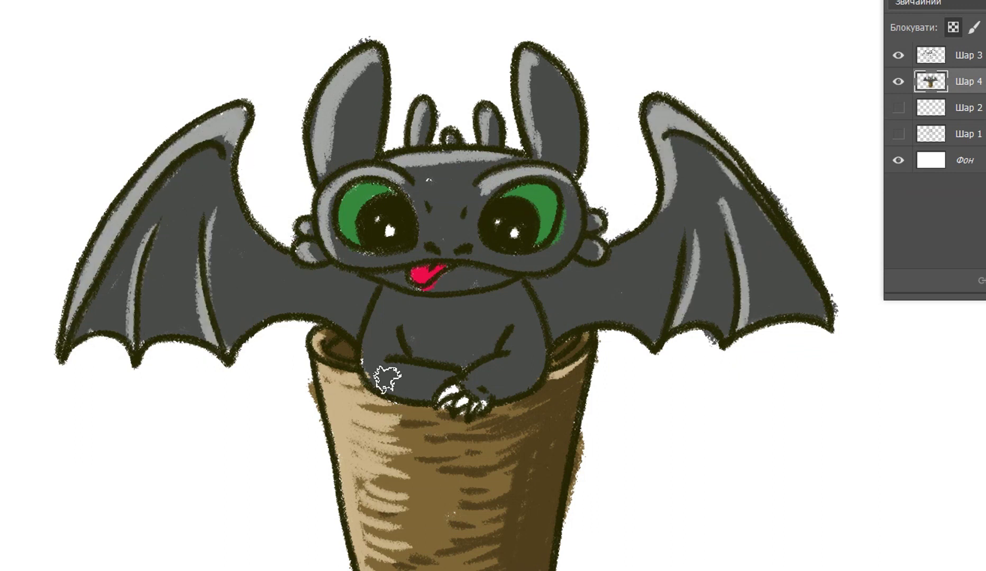
Step: Add light grey highlights to the dragon's shoulders and crossed forearms, and near the right wing's tip
{"action": "left_click_drag", "start_coordinate": [371, 290], "coordinate": [393, 389]}
{"action": "left_click_drag", "start_coordinate": [367, 356], "coordinate": [466, 389]}
{"action": "left_click_drag", "start_coordinate": [521, 325], "coordinate": [481, 377]}
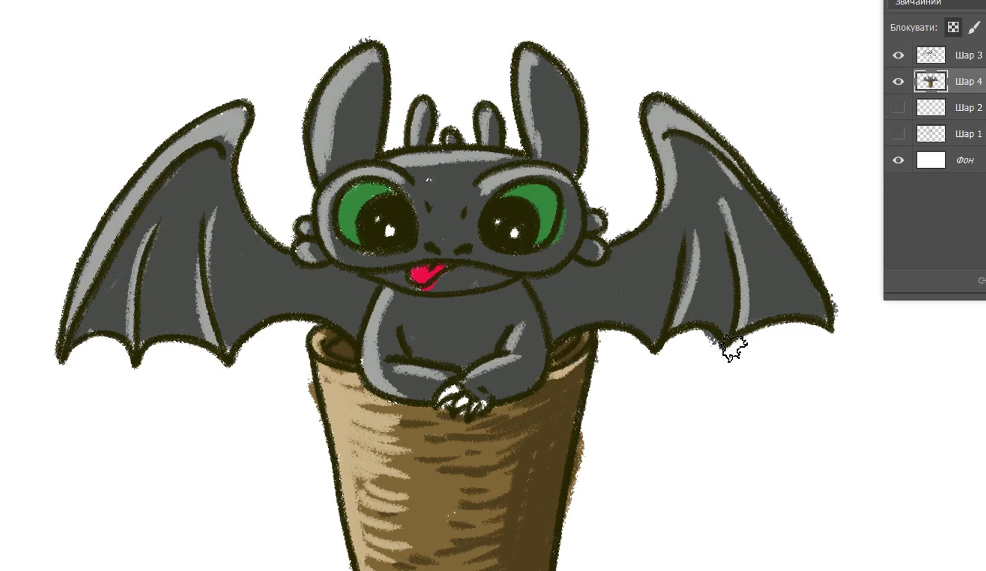
{"action": "left_click_drag", "start_coordinate": [822, 318], "coordinate": [778, 239]}
Step: Shade the area under the head, the wings where they meet the body, and the ears' inner edges with darker grey
{"action": "left_click", "coordinate": [3, 413]}
{"action": "left_click", "coordinate": [601, 341]}
{"action": "key", "text": "Return"}
{"action": "mouse_move", "coordinate": [352, 281]}
{"action": "left_mouse_down"}
{"action": "mouse_move", "coordinate": [326, 265]}
{"action": "mouse_move", "coordinate": [355, 333]}
{"action": "left_mouse_up"}
{"action": "mouse_move", "coordinate": [544, 287]}
{"action": "left_mouse_down"}
{"action": "mouse_move", "coordinate": [534, 280]}
{"action": "mouse_move", "coordinate": [560, 301]}
{"action": "mouse_move", "coordinate": [617, 253]}
{"action": "left_mouse_up"}
{"action": "left_click_drag", "start_coordinate": [362, 156], "coordinate": [377, 74]}
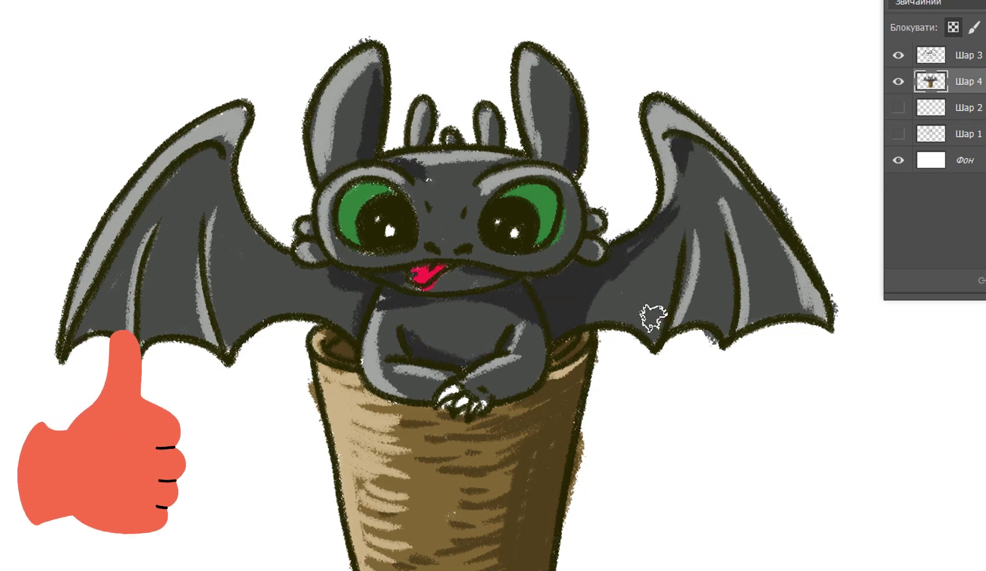
Step: Add dark grey shadows beside the wing bones, under the left wing's upper edge, and along the right forearm
{"action": "left_click_drag", "start_coordinate": [745, 318], "coordinate": [758, 260]}
{"action": "left_click_drag", "start_coordinate": [230, 342], "coordinate": [214, 227]}
{"action": "left_click_drag", "start_coordinate": [146, 334], "coordinate": [148, 248]}
{"action": "left_click_drag", "start_coordinate": [82, 333], "coordinate": [144, 214]}
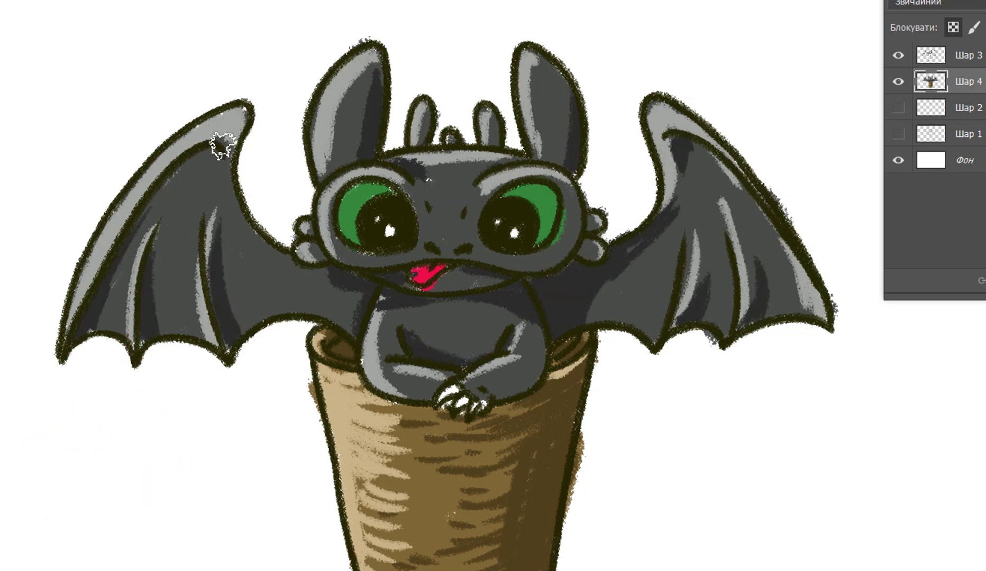
{"action": "left_click_drag", "start_coordinate": [223, 148], "coordinate": [132, 249]}
{"action": "left_click_drag", "start_coordinate": [216, 170], "coordinate": [242, 216]}
{"action": "left_click_drag", "start_coordinate": [309, 271], "coordinate": [348, 279]}
{"action": "left_click_drag", "start_coordinate": [534, 336], "coordinate": [500, 391]}
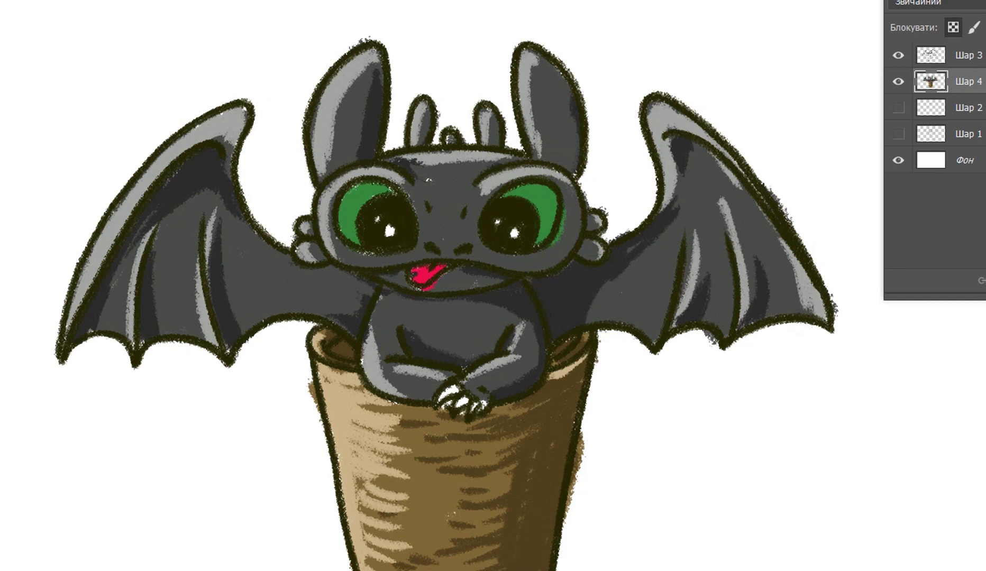
Step: Bring the whole drawing into view and add a new layer directly above Шар 2
{"action": "scroll", "coordinate": [765, 367], "scroll_direction": "down", "scroll_amount": 3}
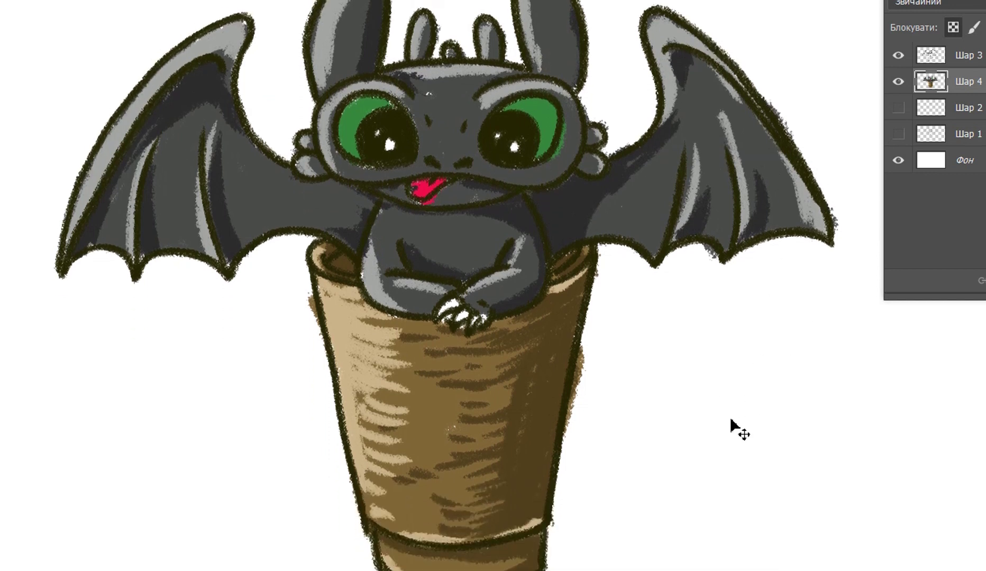
{"action": "key", "text": "ctrl+minus"}
{"action": "left_click_drag", "start_coordinate": [465, 288], "coordinate": [464, 313]}
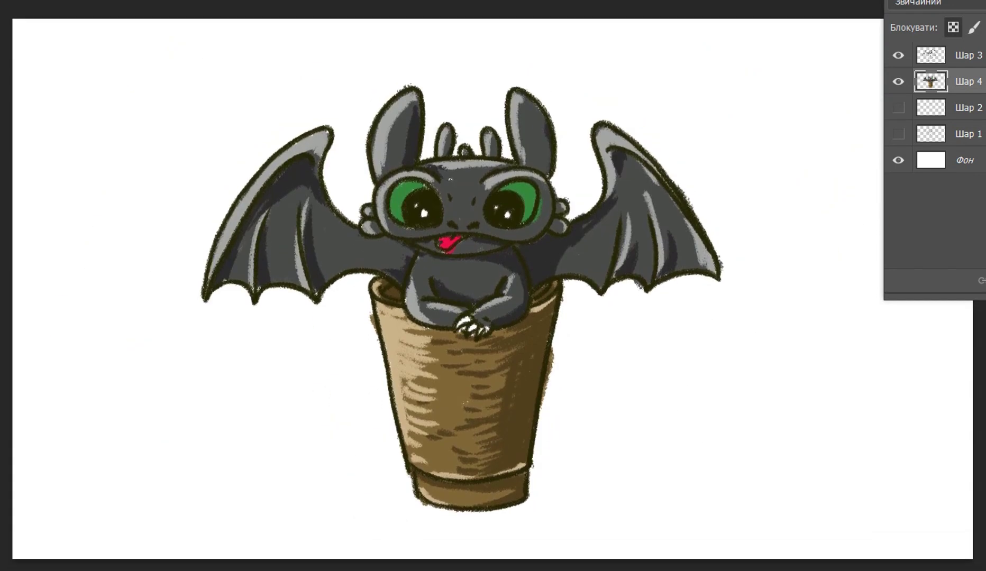
{"action": "left_click", "coordinate": [968, 107]}
{"action": "key", "text": "ctrl+shift+alt+n"}
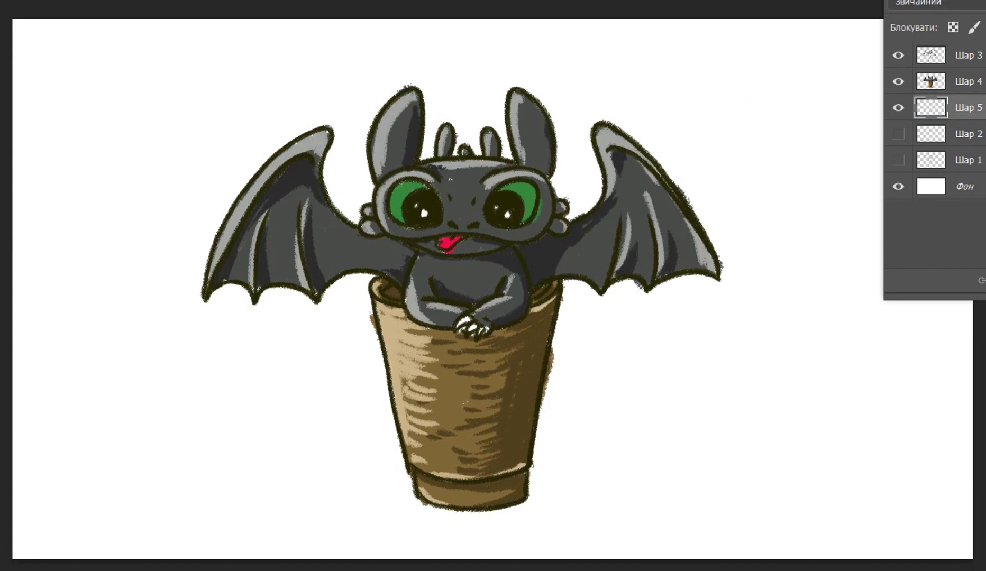
Step: Choose a new painting colour and switch back to colour layer Шар 4
{"action": "left_click", "coordinate": [661, 211]}
{"action": "left_click", "coordinate": [980, 135]}
{"action": "left_click", "coordinate": [969, 82]}
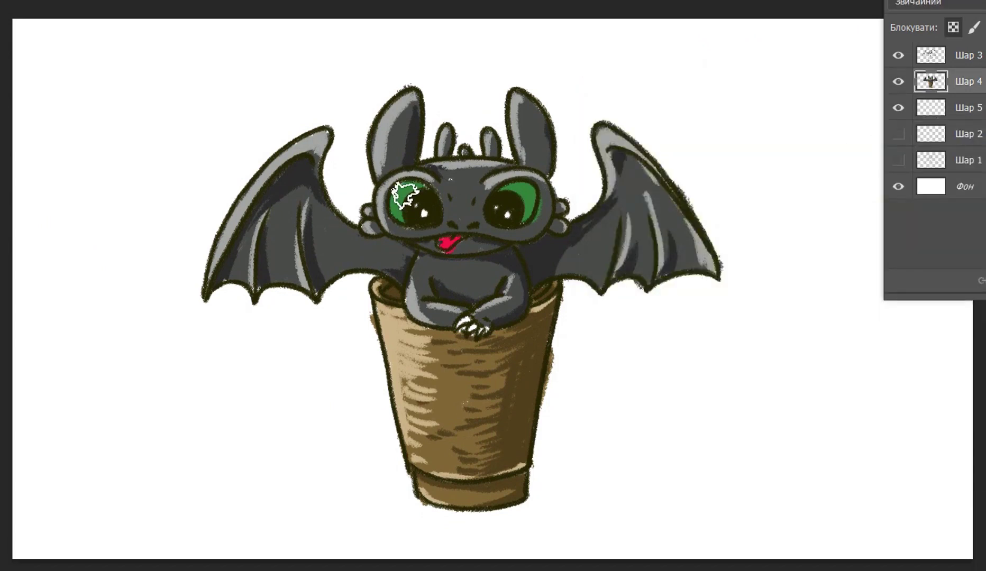